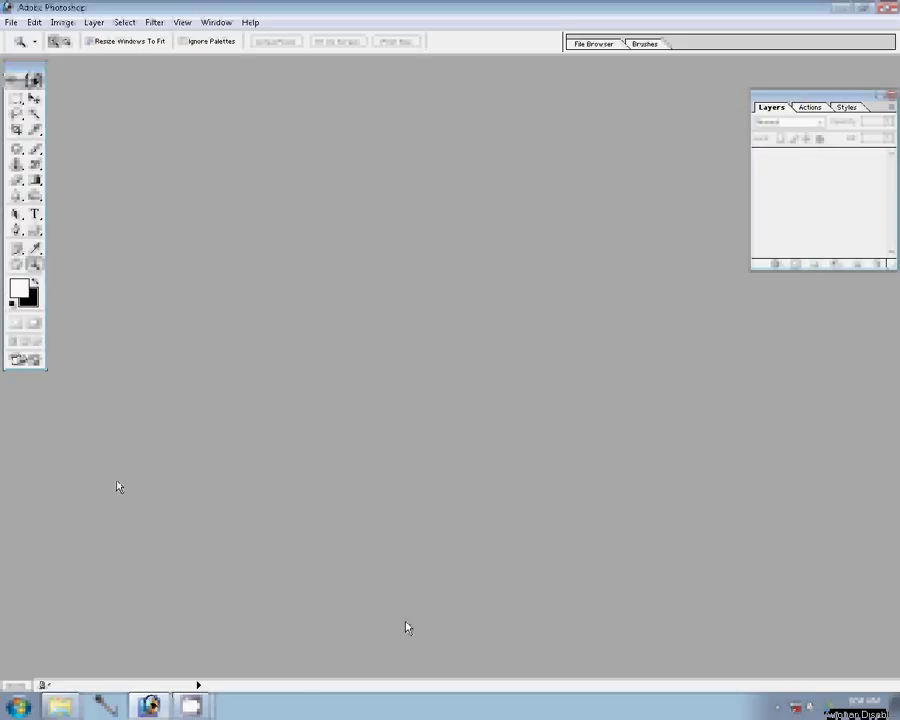
# Step: Create a blank Untitled-1 document 36 inches wide, 12 inches tall, at 300 ppi
pyautogui.hotkey('ctrl', 'n')
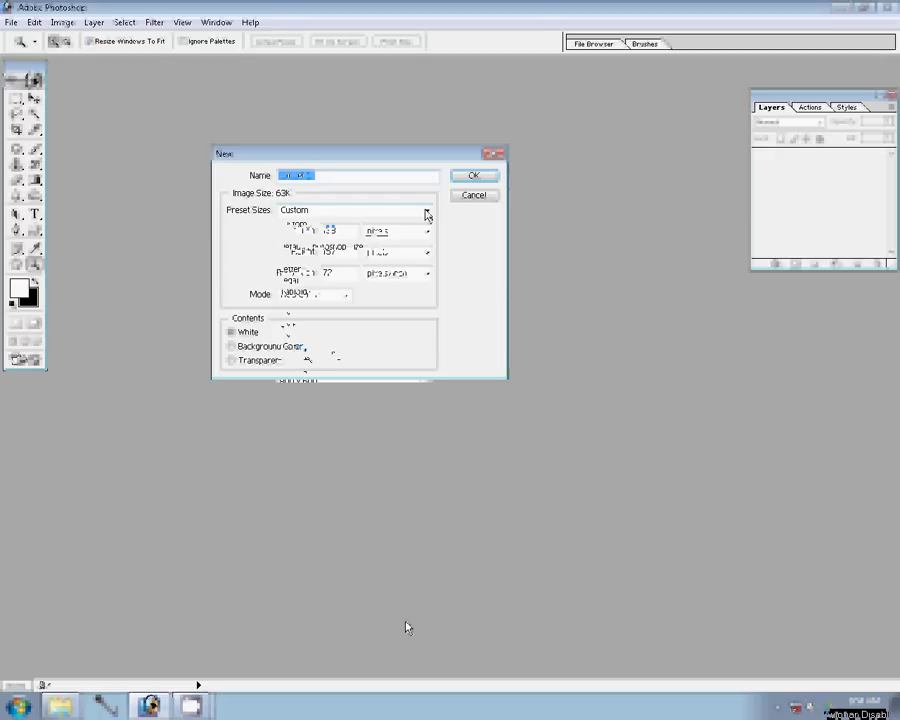
pyautogui.write('3')
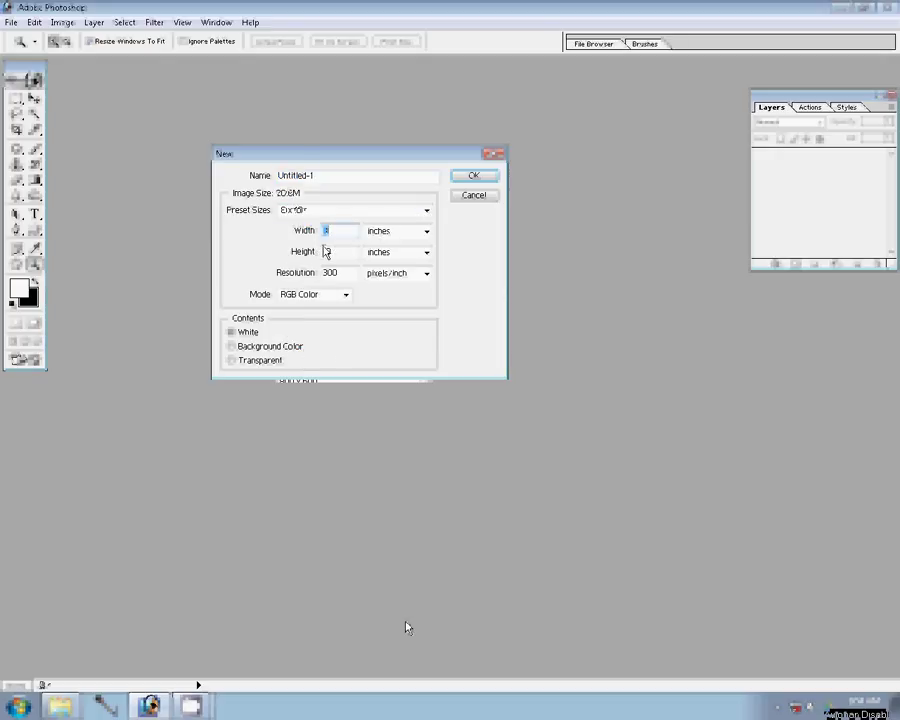
pyautogui.write('6')
pyautogui.press('Tab')
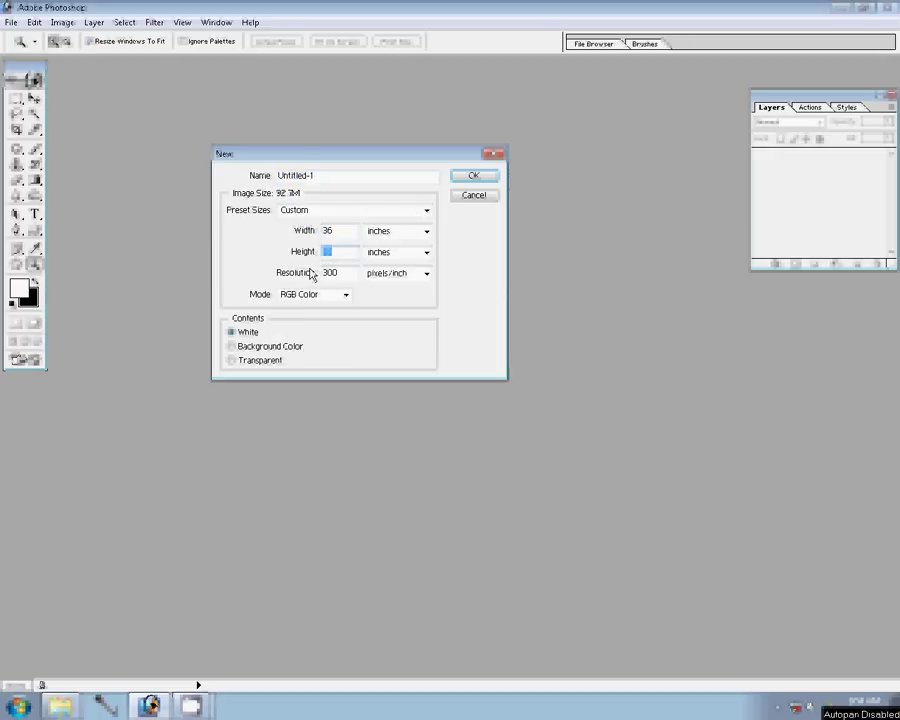
pyautogui.write('2')
pyautogui.press('BackSpace')
pyautogui.write('12')
pyautogui.press('Return')
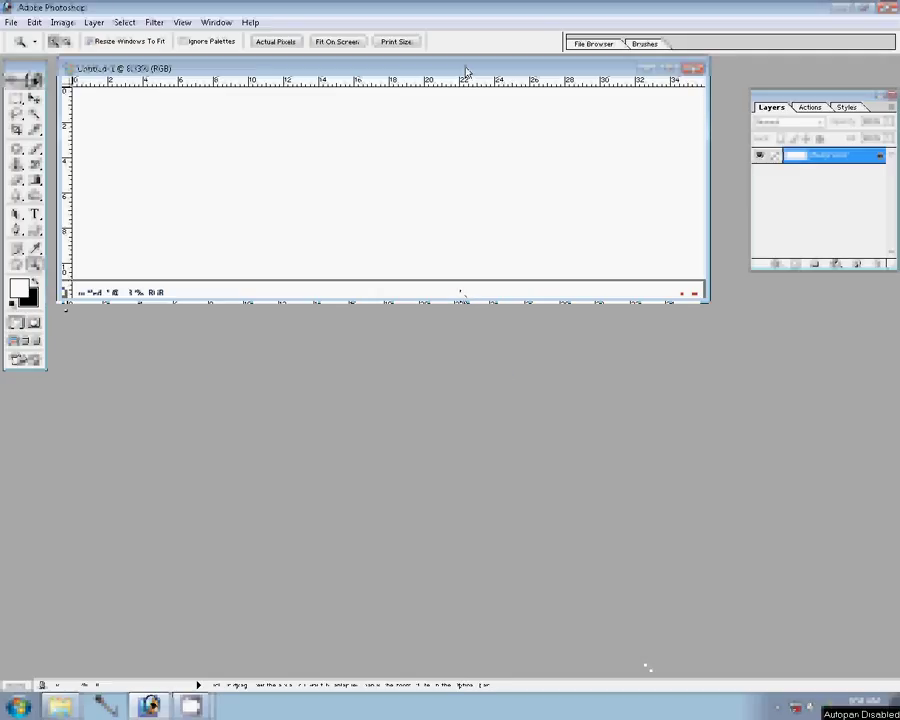
# Step: Drag 99995.psd from the scenery images folder in Explorer onto Photoshop to open it
pyautogui.hotkey('alt', 'Tab')
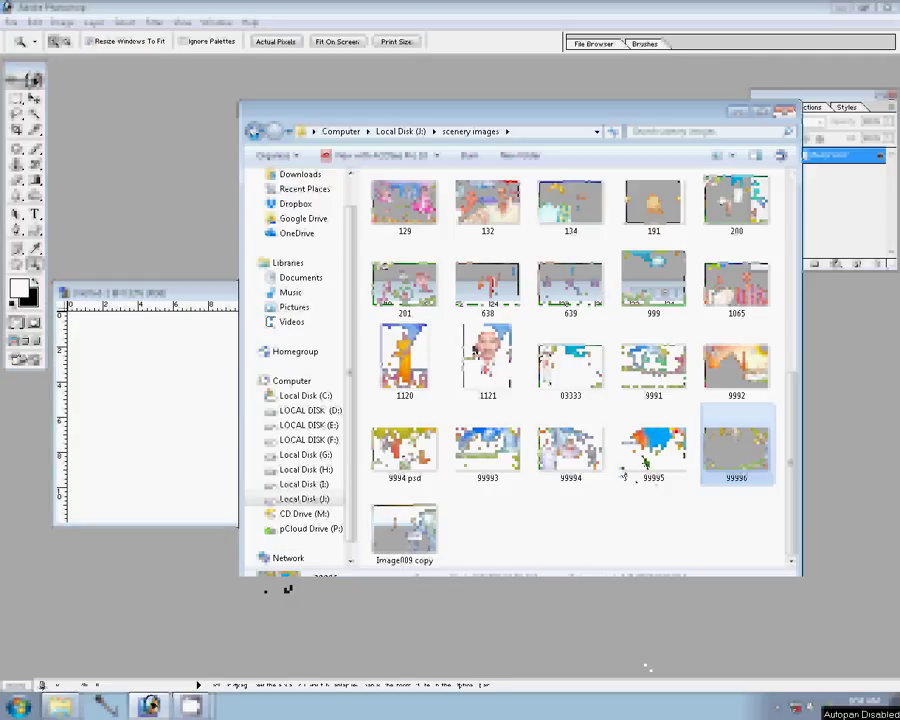
pyautogui.moveTo(665, 463); pyautogui.dragTo(291, 91)
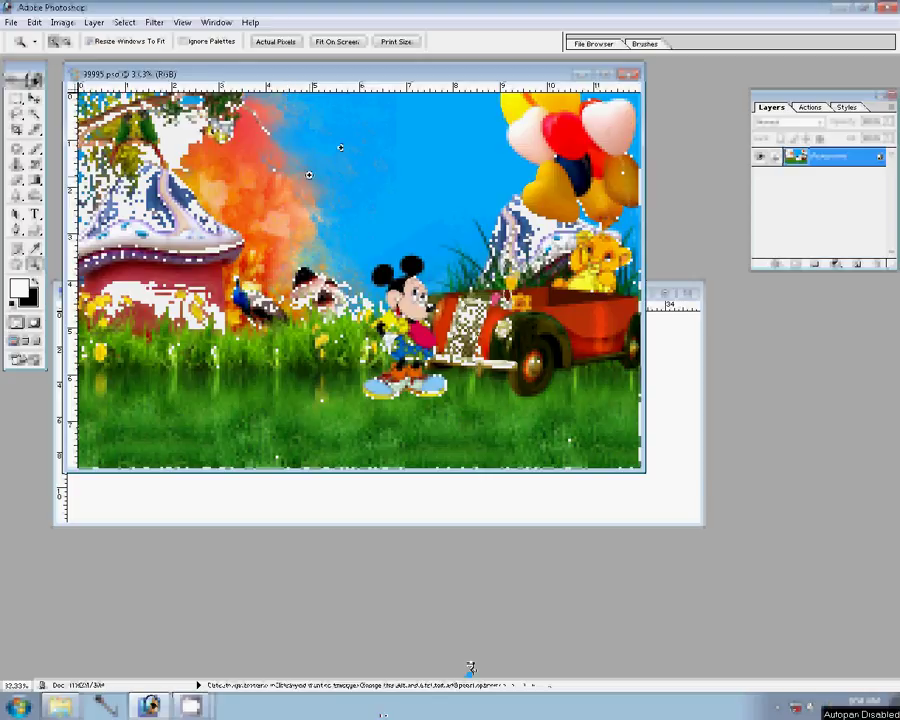
# Step: Copy the 99995 scenery into Untitled-1 as Layer 1, enlarged to fill the left half
pyautogui.click(478, 517)
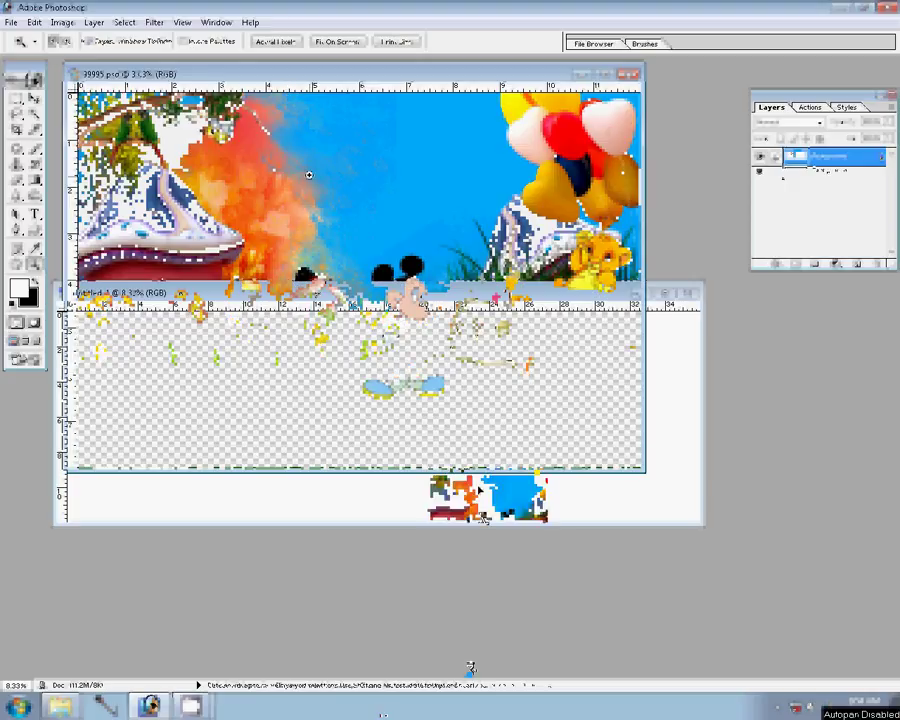
pyautogui.moveTo(482, 490)
pyautogui.mouseDown()
pyautogui.moveTo(309, 446)
pyautogui.moveTo(230, 398)
pyautogui.mouseUp()
pyautogui.hotkey('ctrl', 't')
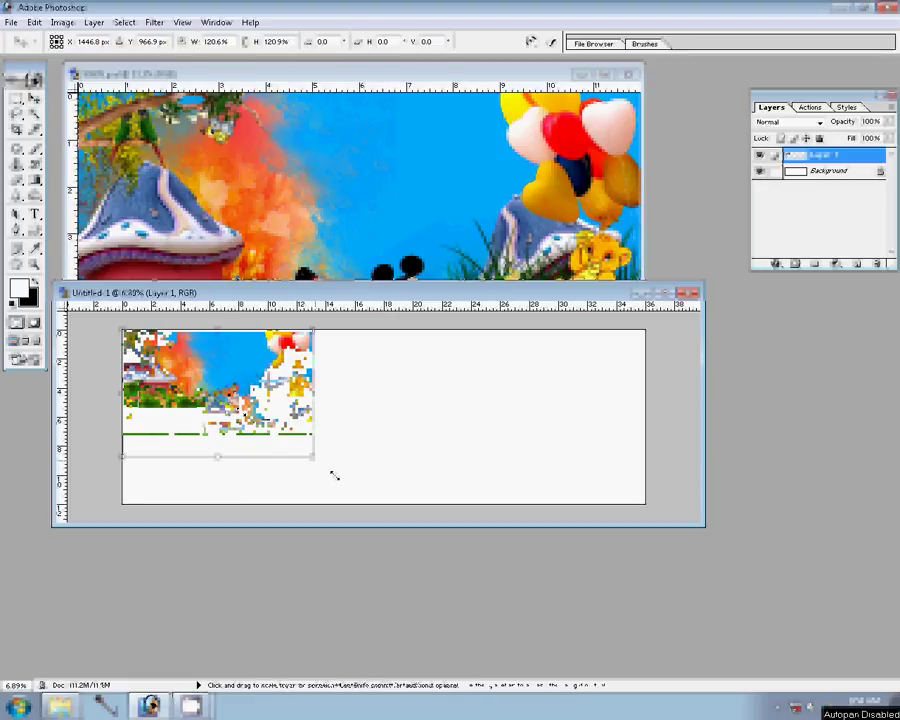
pyautogui.moveTo(333, 472)
pyautogui.mouseDown()
pyautogui.moveTo(371, 518)
pyautogui.moveTo(388, 504)
pyautogui.mouseUp()
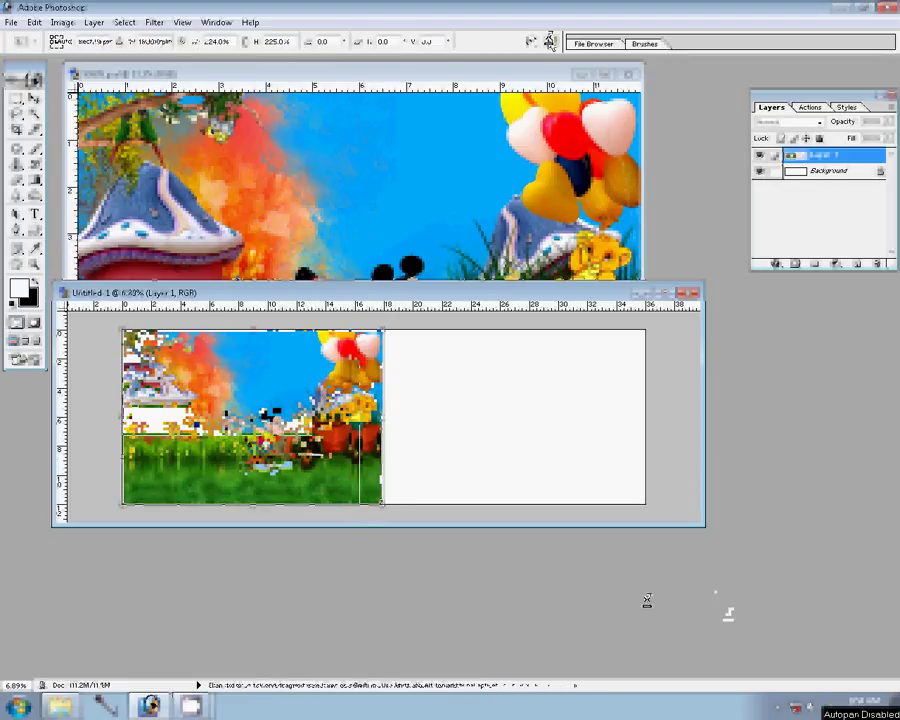
pyautogui.press('Return')
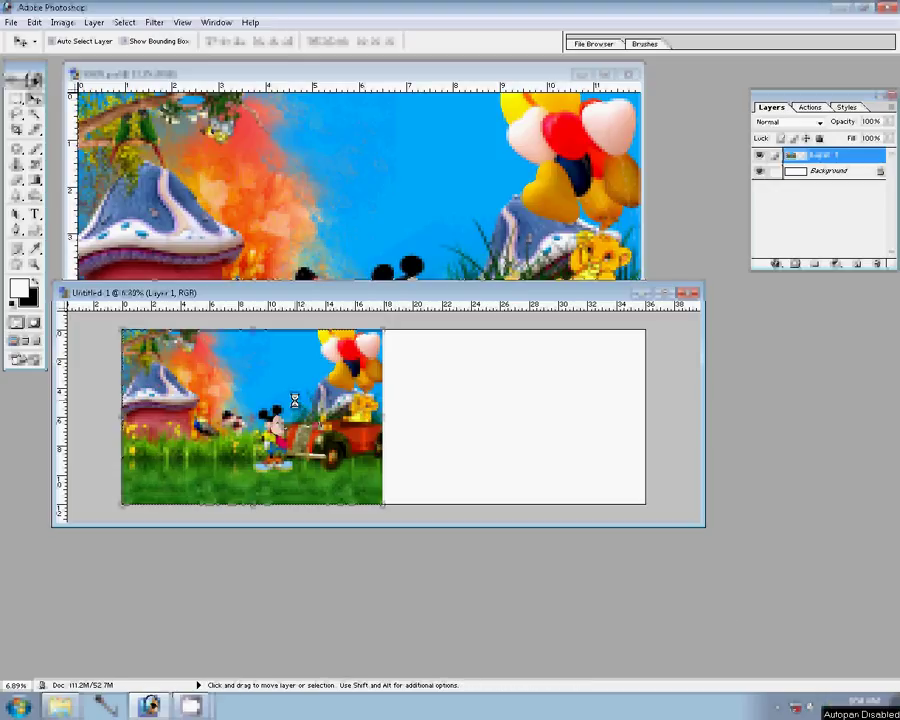
# Step: Duplicate the scenery layer, flip the copy horizontally, and move it into the right half
pyautogui.hotkey('ctrl', 'j')
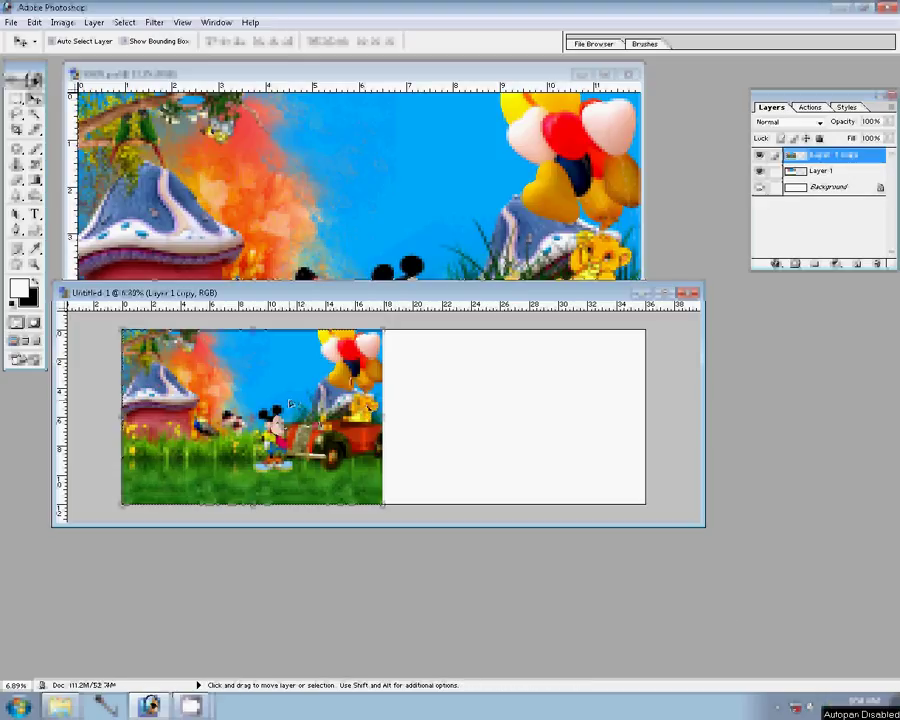
pyautogui.hotkey('ctrl', 't')
pyautogui.rightClick(445, 358)
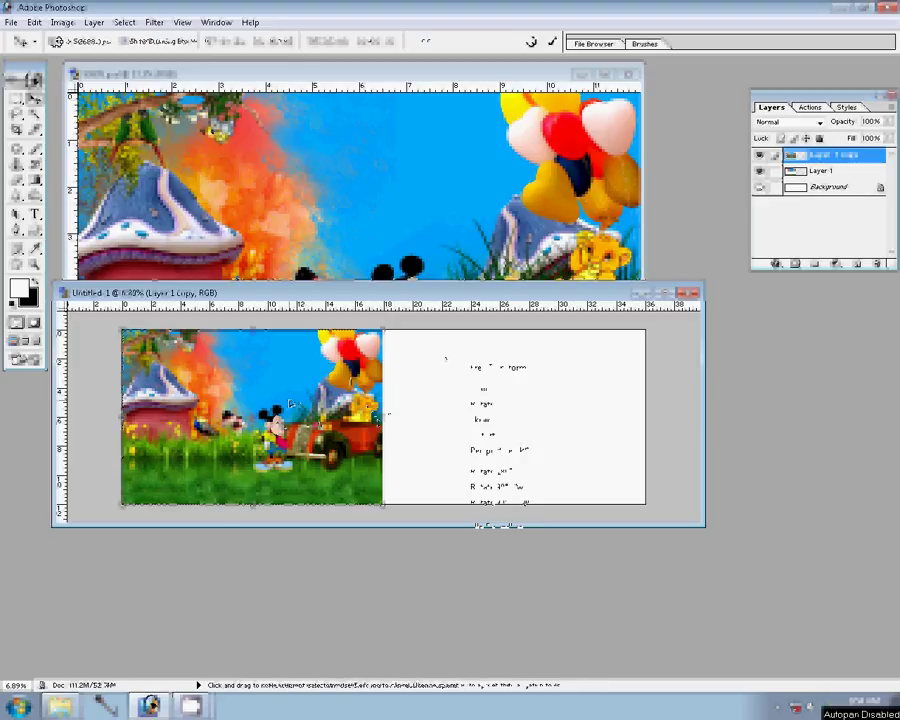
pyautogui.click(490, 522)
pyautogui.press('Return')
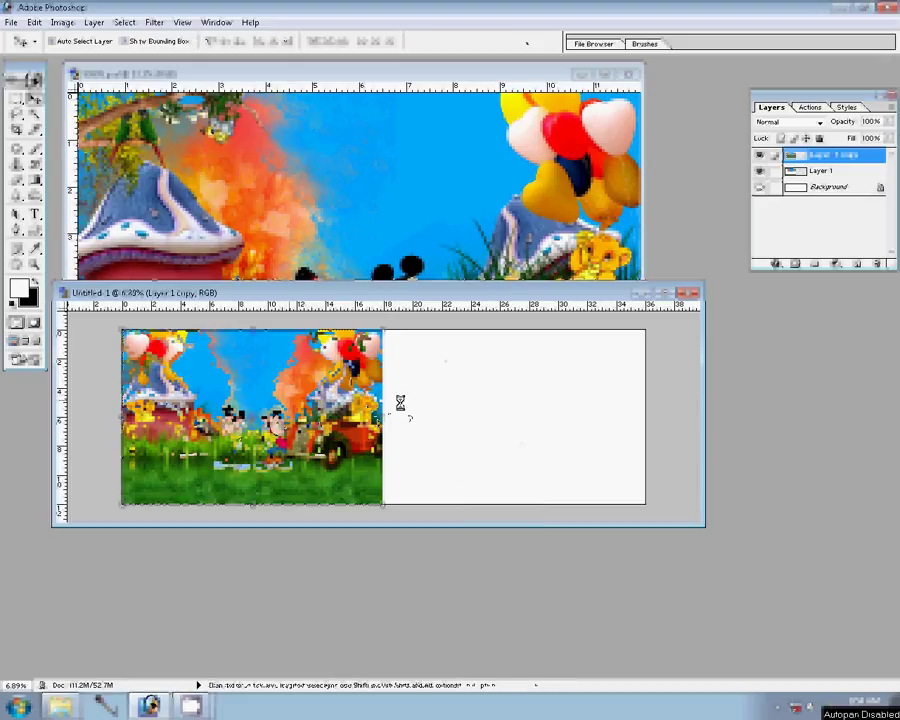
pyautogui.moveTo(410, 415); pyautogui.dragTo(655, 415)
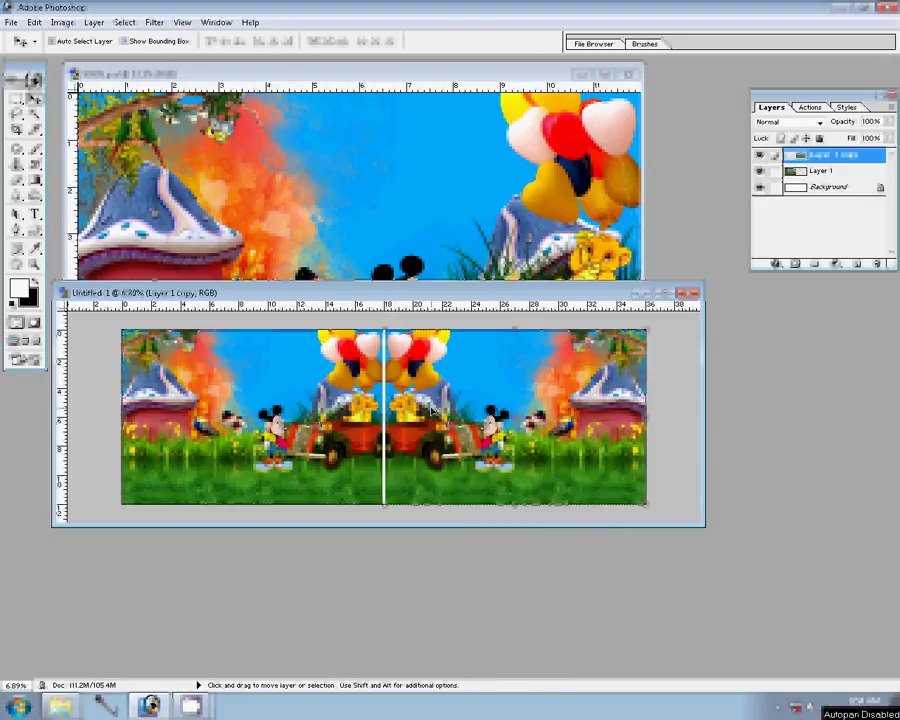
# Step: Stretch the left scenery layer (Layer 1) to close the white seam
pyautogui.hotkey('alt', '[')
pyautogui.hotkey('ctrl', 't')
pyautogui.moveTo(381, 416); pyautogui.dragTo(385, 418)
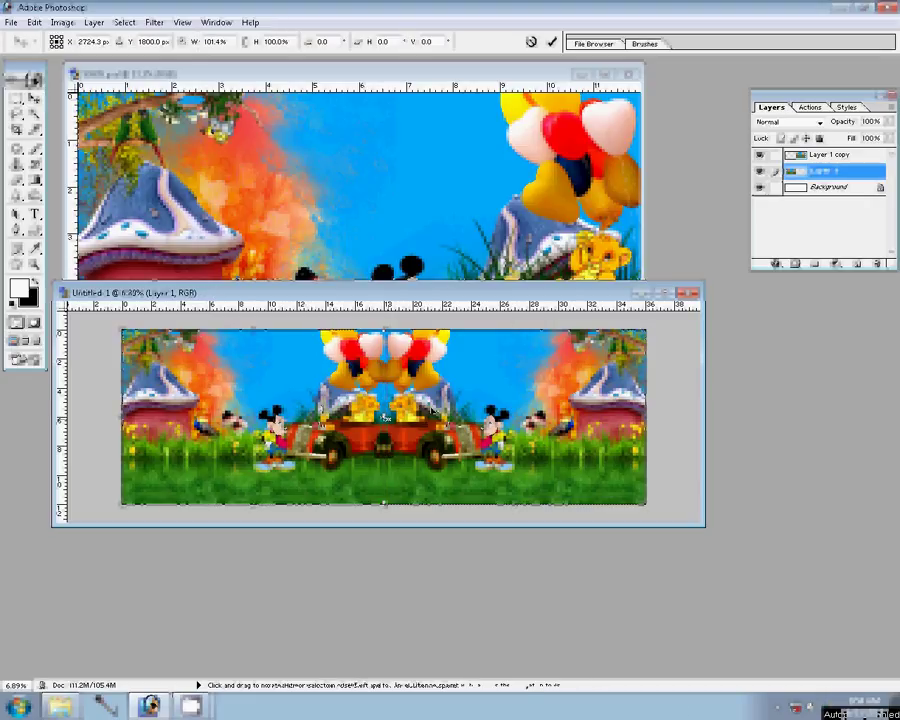
# Step: Commit the stretch, close 99995.psd without saving, and move the Untitled-1 window lower
pyautogui.click(551, 41)
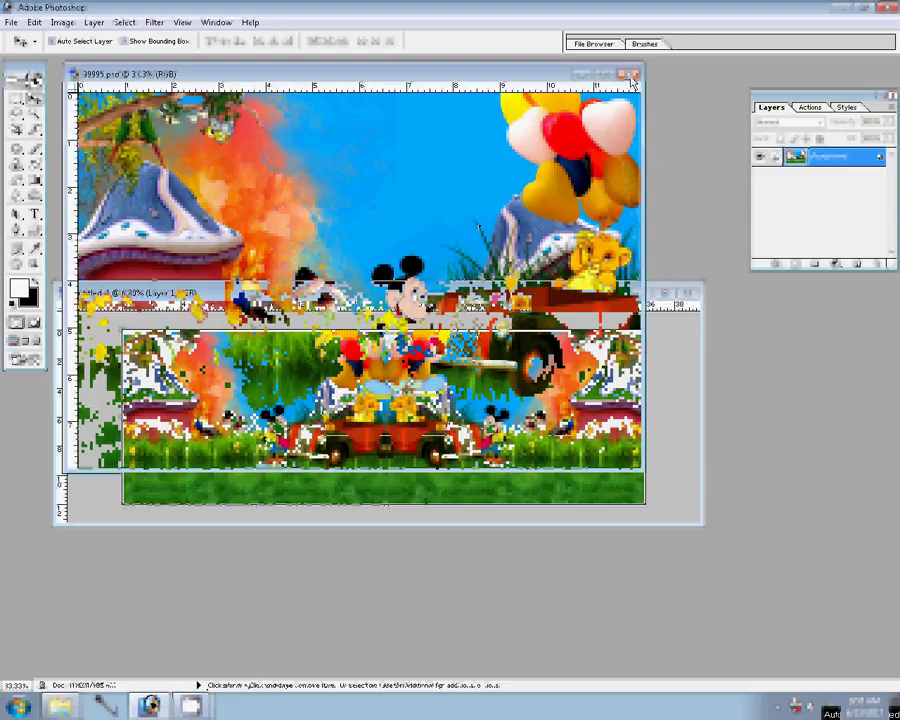
pyautogui.click(452, 264)
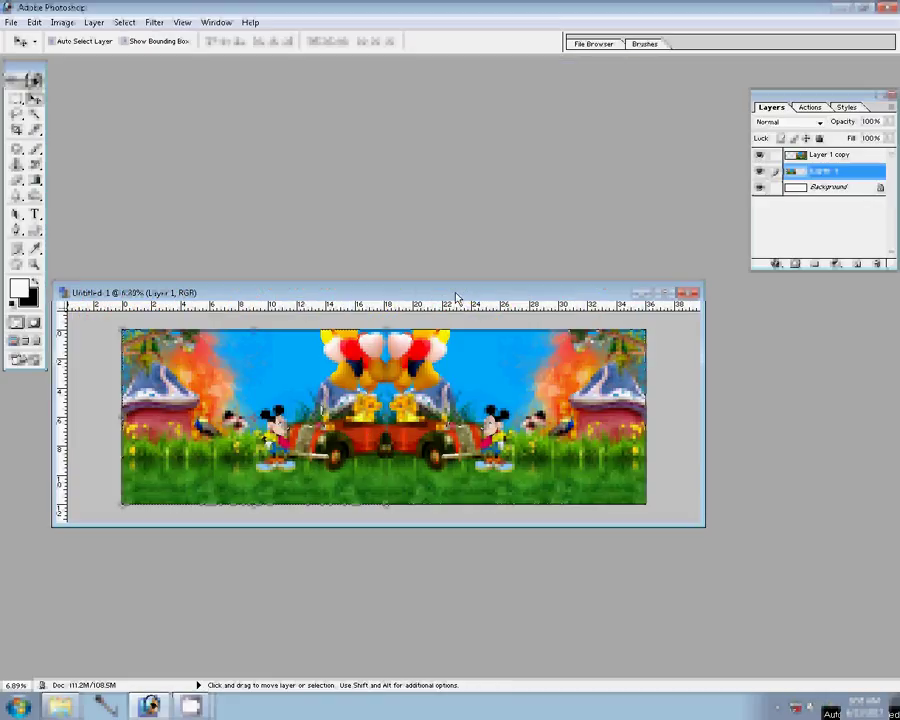
pyautogui.moveTo(455, 293); pyautogui.dragTo(455, 353)
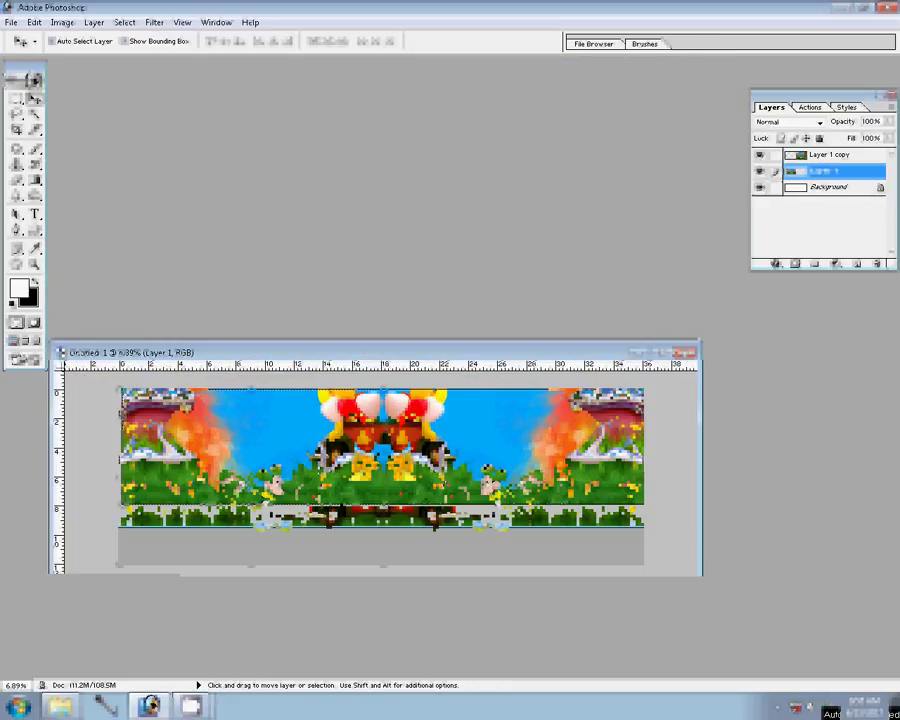
# Step: In the 106ND750 camera folder, select CHA_3674 along with CHA_3653 and CHA_3659
pyautogui.click(60, 706)
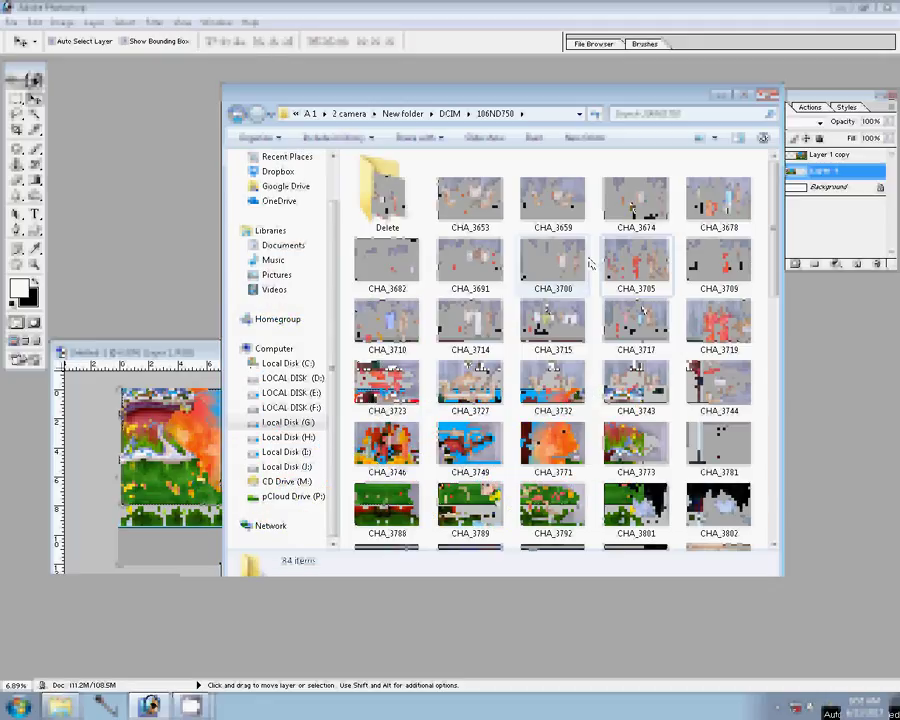
pyautogui.click(641, 205)
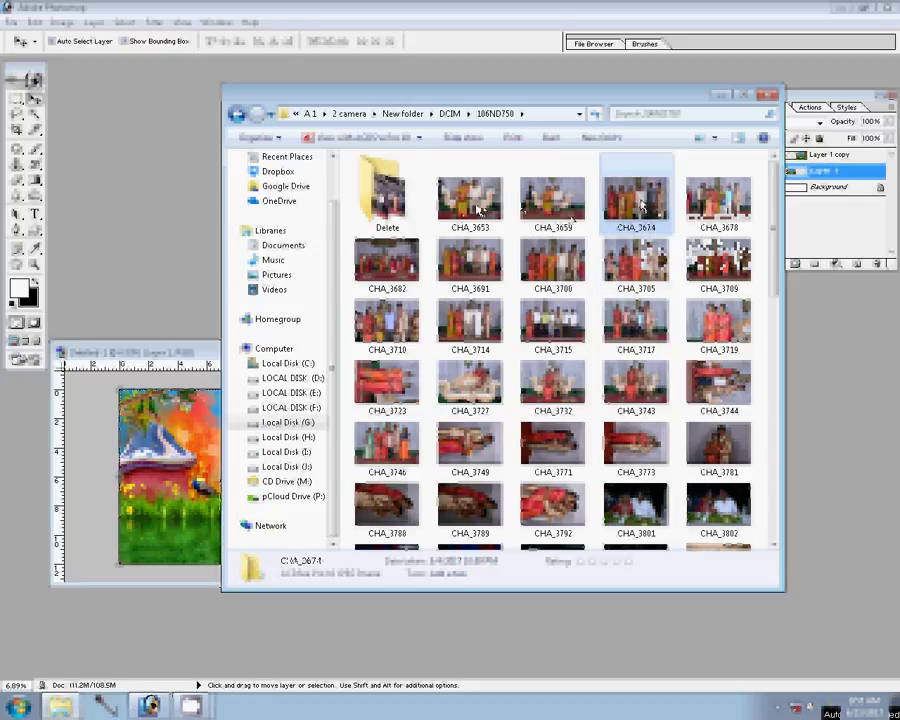
pyautogui.keyDown('shift'); pyautogui.click(479, 208); pyautogui.keyUp('shift')
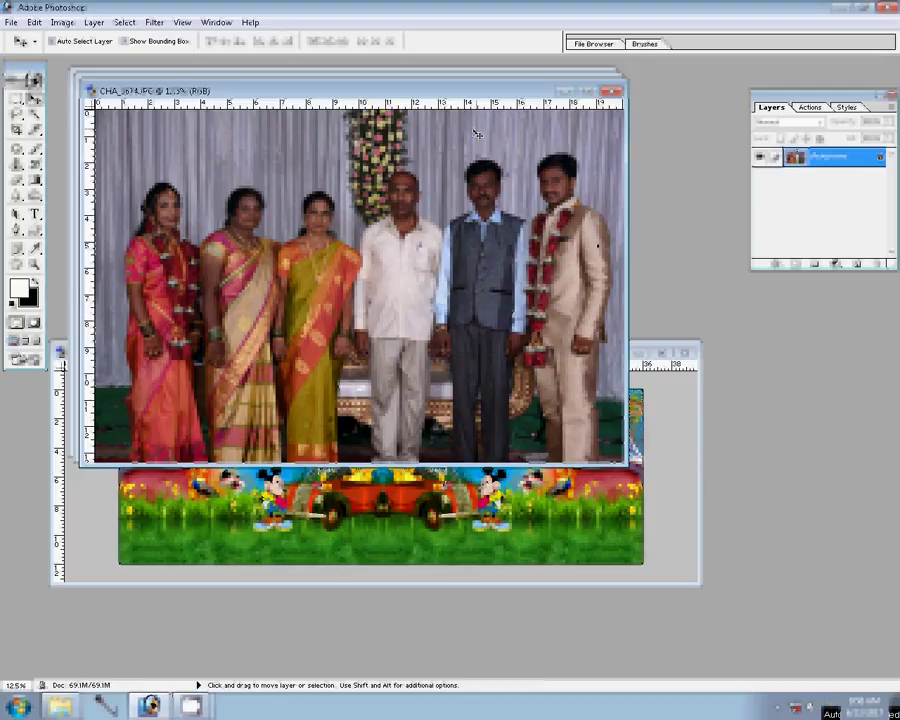
# Step: Run Action 8 on the family photo and drag it into the banner as Layer 2
pyautogui.click(809, 107)
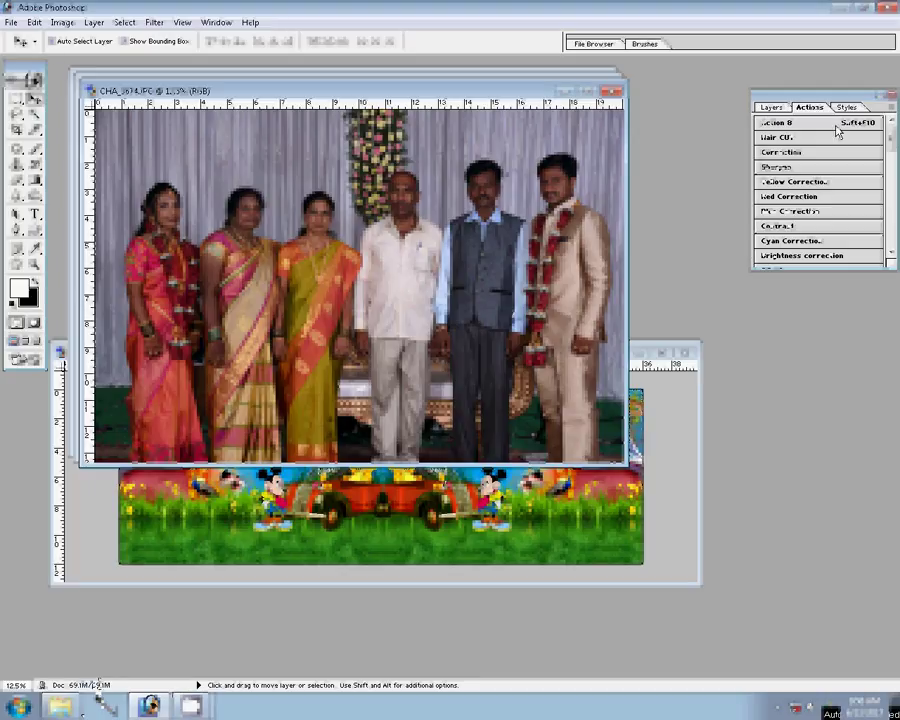
pyautogui.click(836, 124)
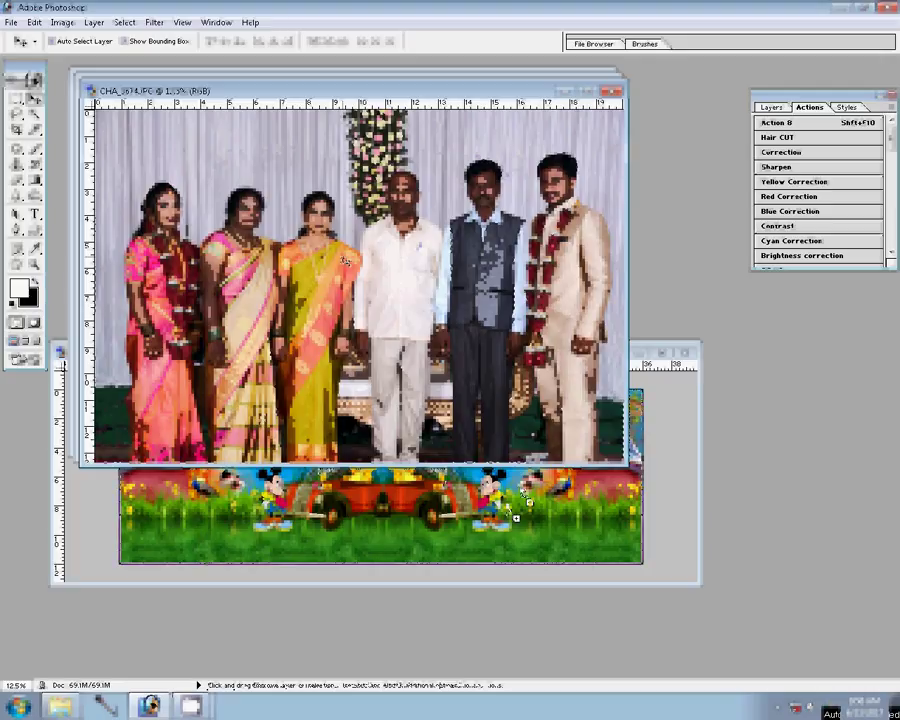
pyautogui.moveTo(345, 259)
pyautogui.mouseDown()
pyautogui.moveTo(517, 502)
pyautogui.moveTo(503, 455)
pyautogui.mouseUp()
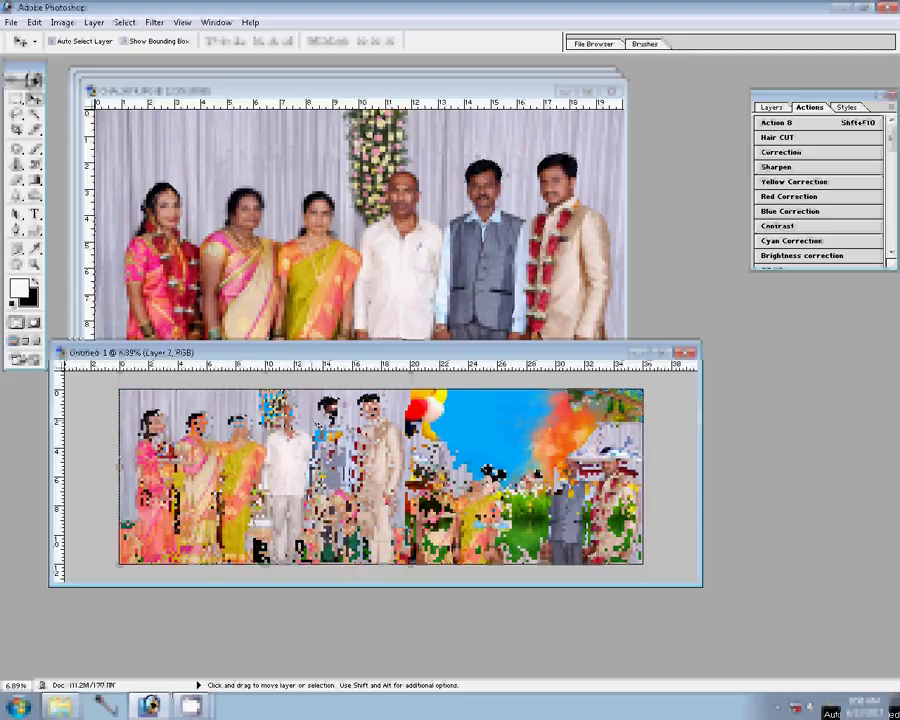
# Step: Nudge the group photo left and shrink it to about 94 percent on the banner
pyautogui.moveTo(320, 428); pyautogui.dragTo(308, 428)
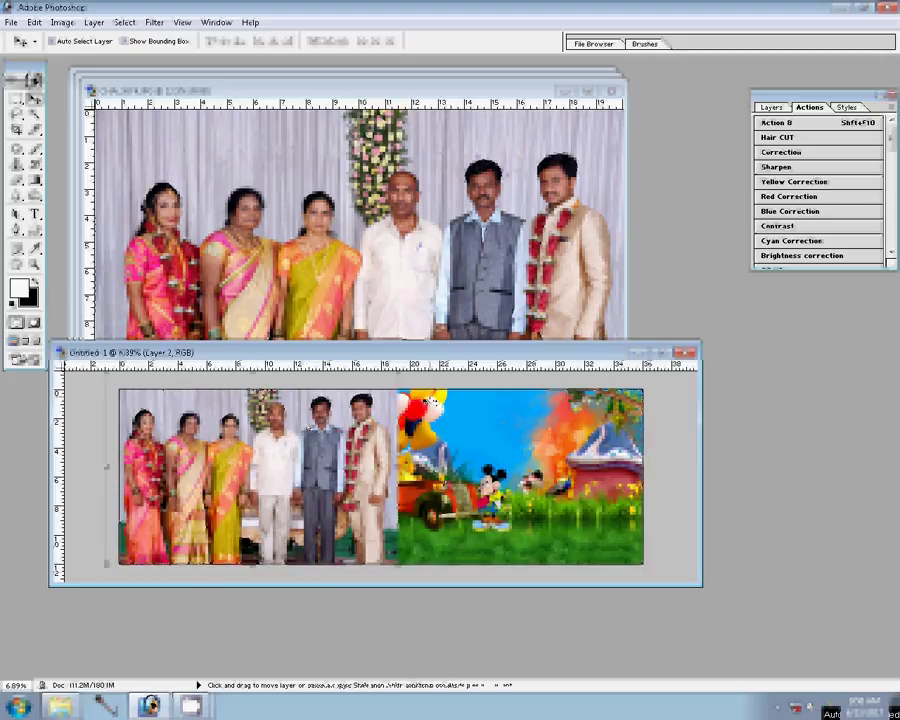
pyautogui.hotkey('ctrl', 't')
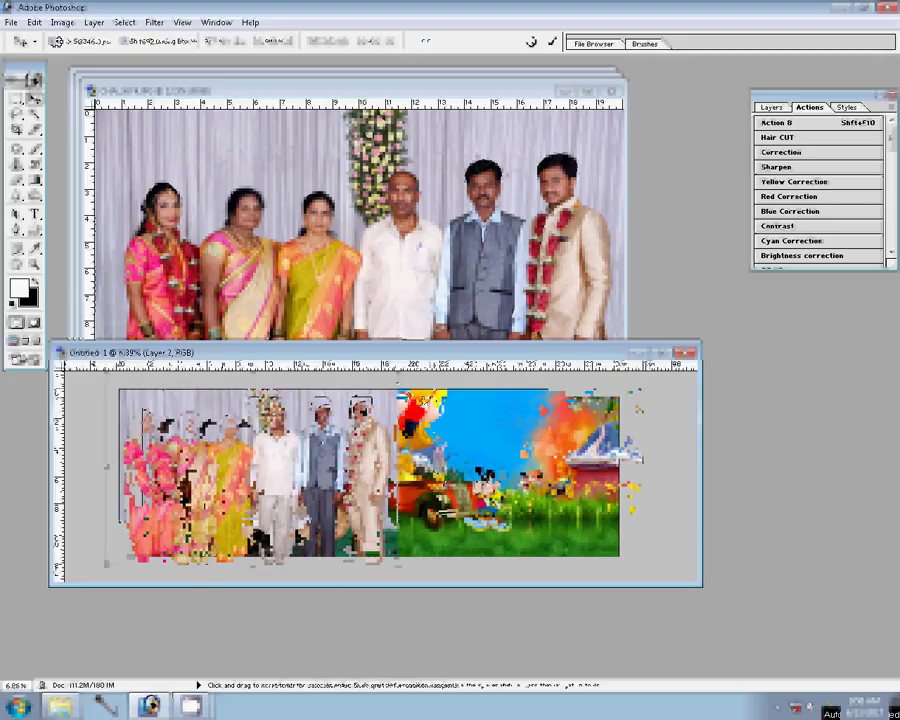
pyautogui.moveTo(397, 383); pyautogui.dragTo(382, 389)
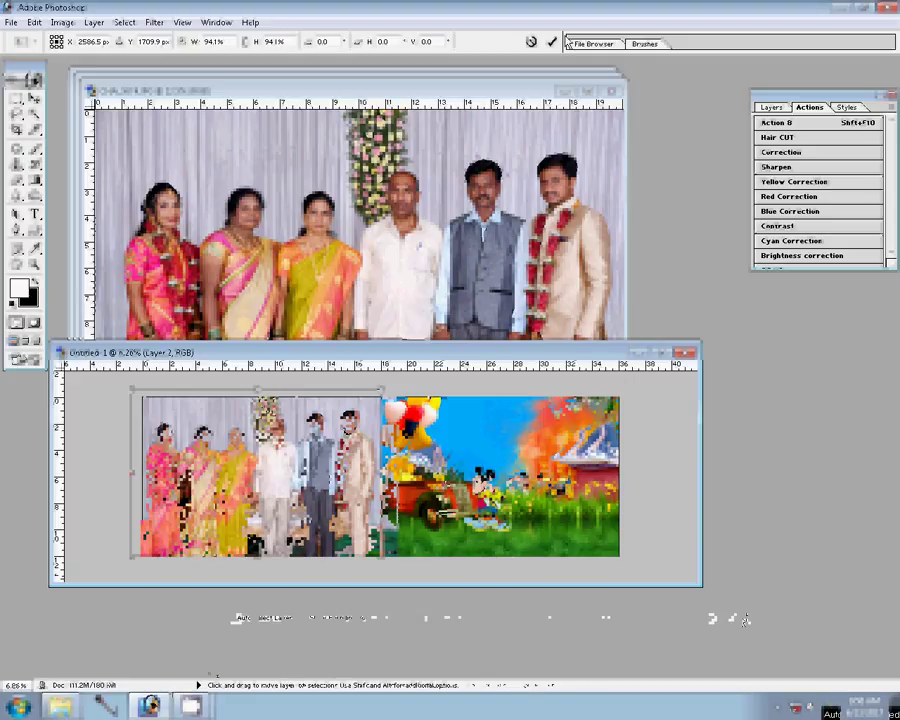
pyautogui.press('Return')
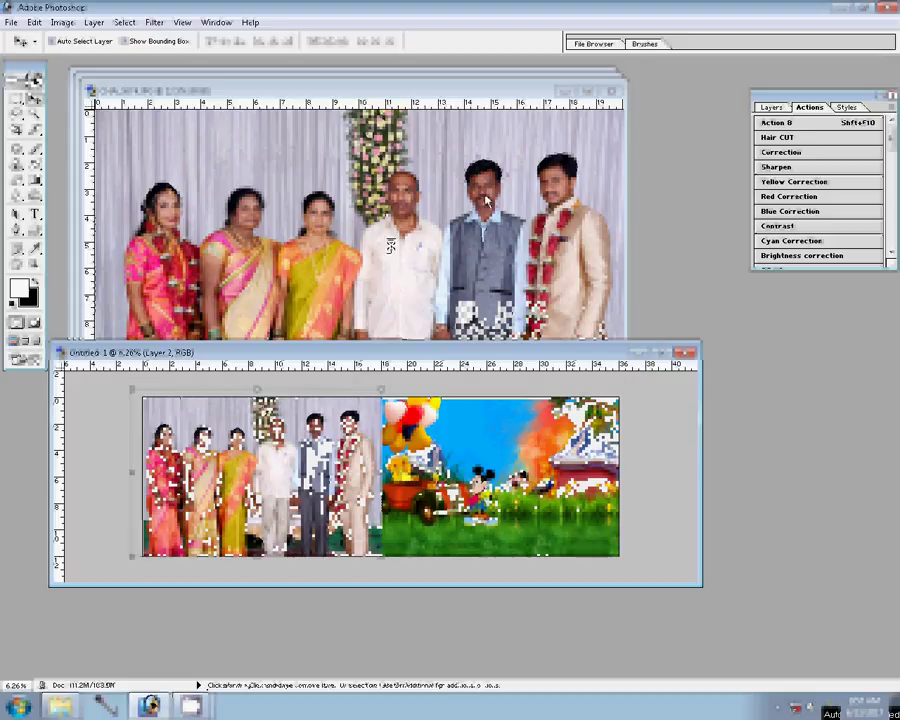
pyautogui.click(621, 100)
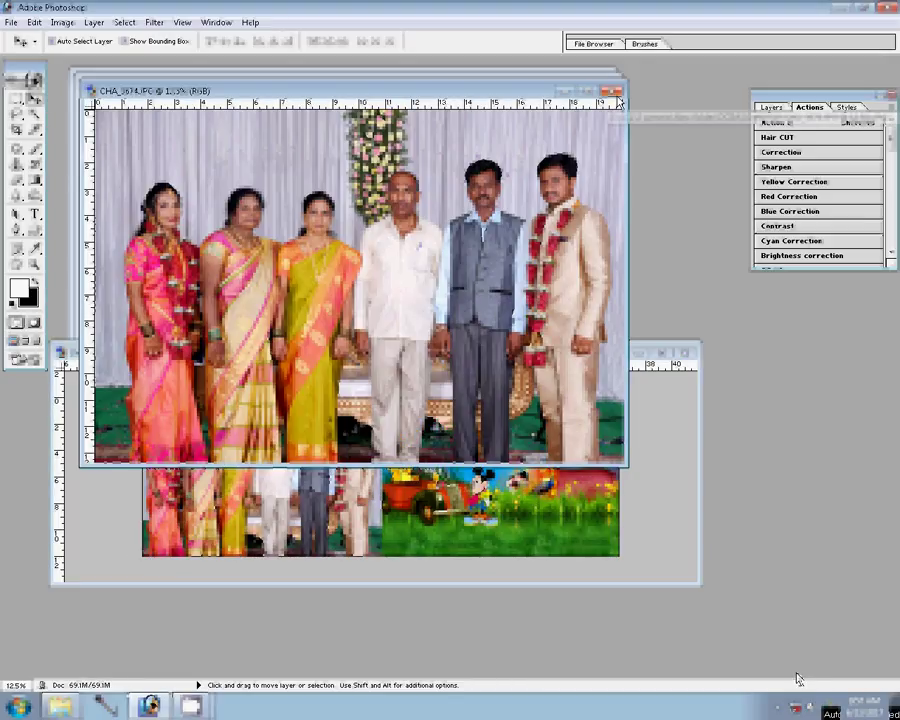
# Step: Close CHA_3674 and CHA_3663 without saving, and reduce CHA_3659's image size
pyautogui.click(619, 96)
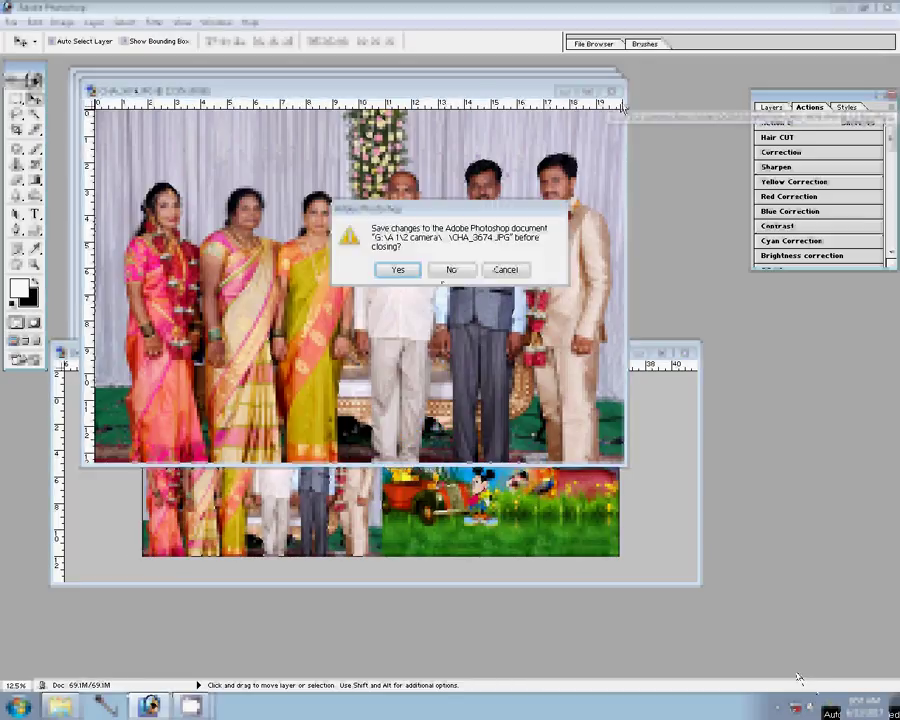
pyautogui.click(450, 270)
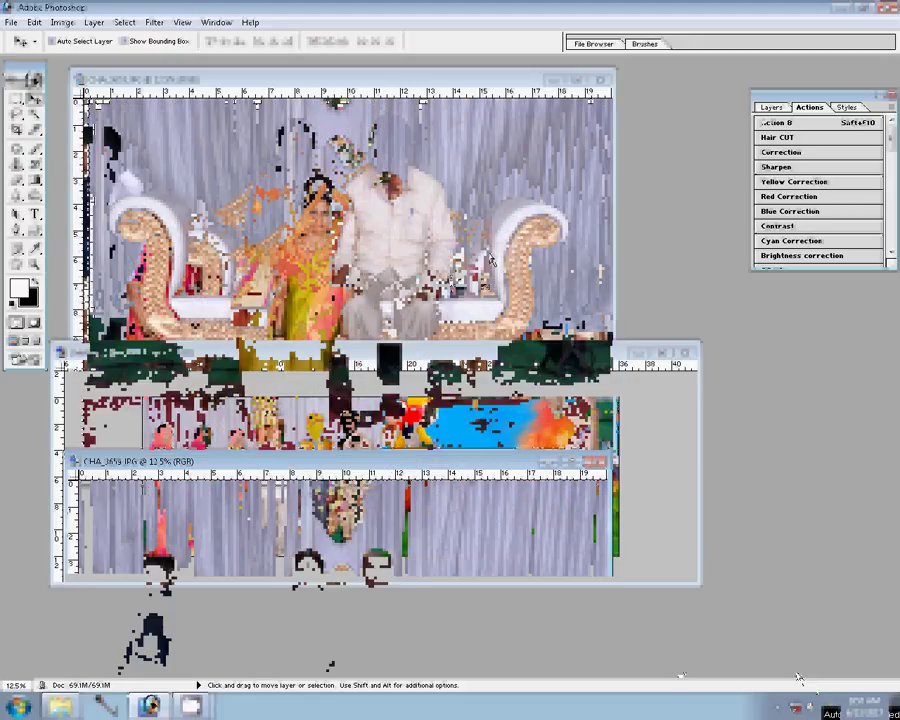
pyautogui.click(601, 79)
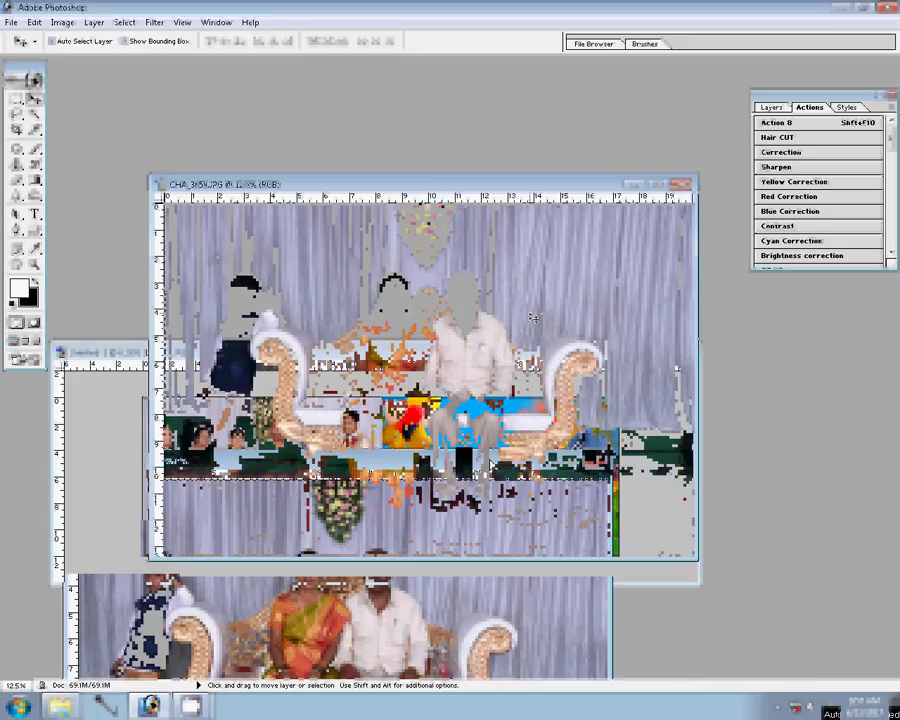
pyautogui.hotkey('ctrl', 'alt', 'i')
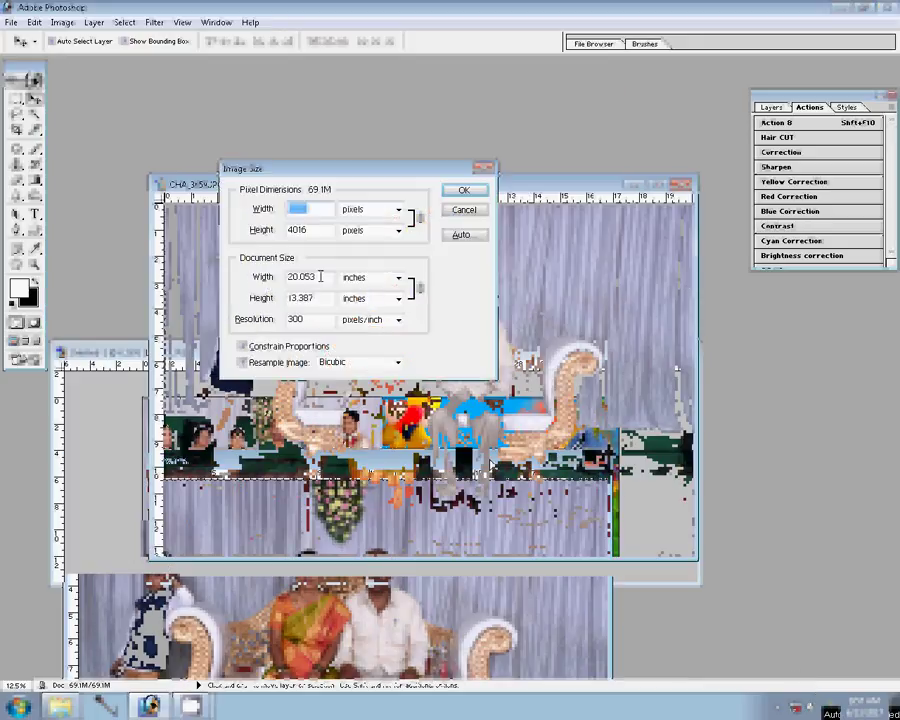
pyautogui.click(455, 190)
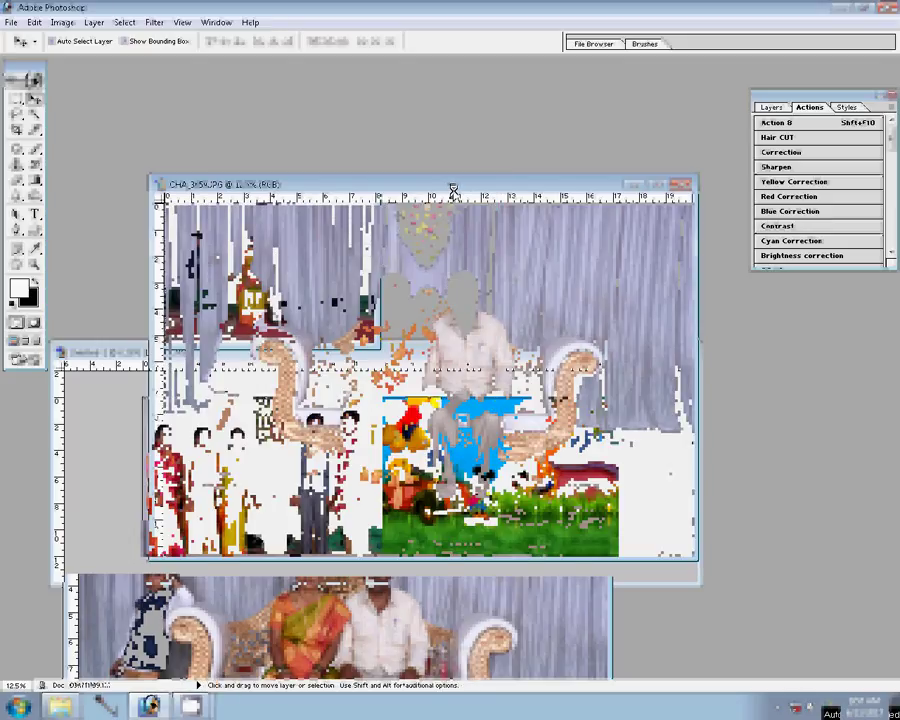
# Step: Apply the correction action, then place the couple photo as Layer 3 at 238.4% beside the first
pyautogui.click(790, 152)
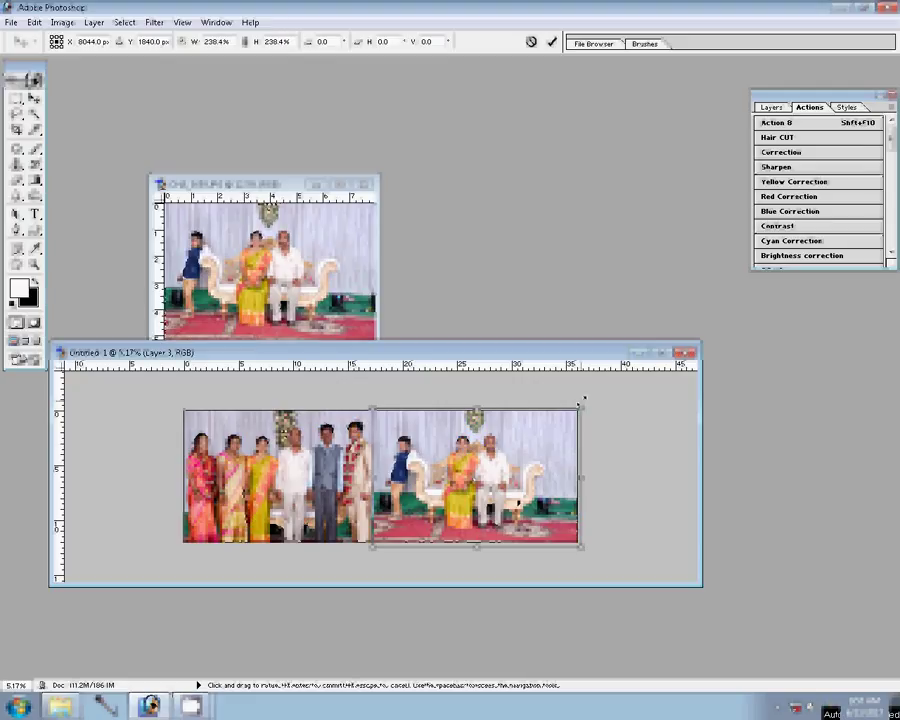
pyautogui.moveTo(512, 499)
pyautogui.mouseDown()
pyautogui.moveTo(520, 495)
pyautogui.moveTo(508, 497)
pyautogui.mouseUp()
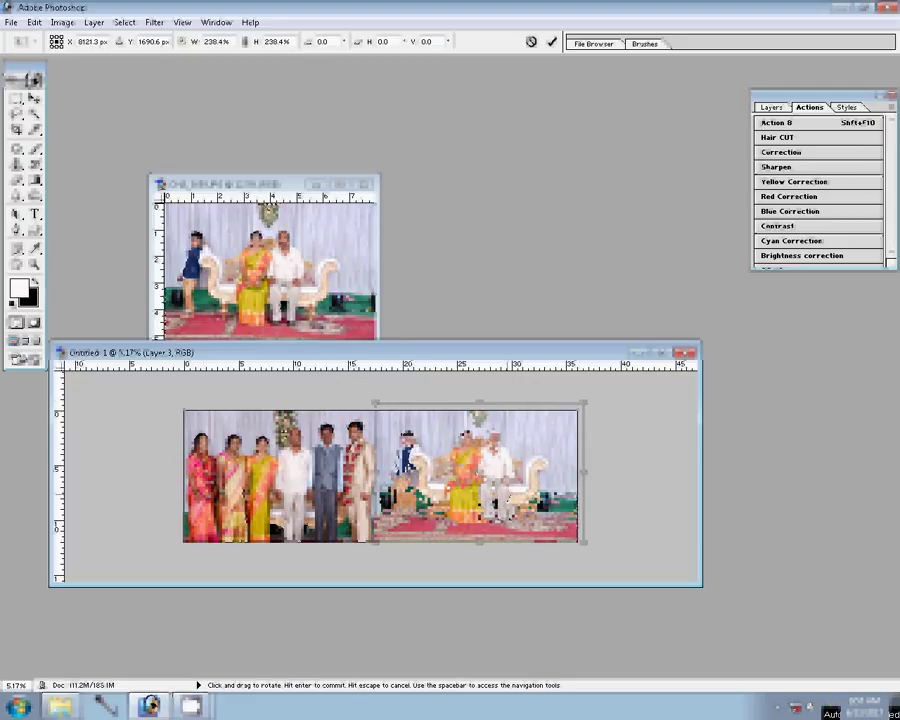
pyautogui.click(551, 41)
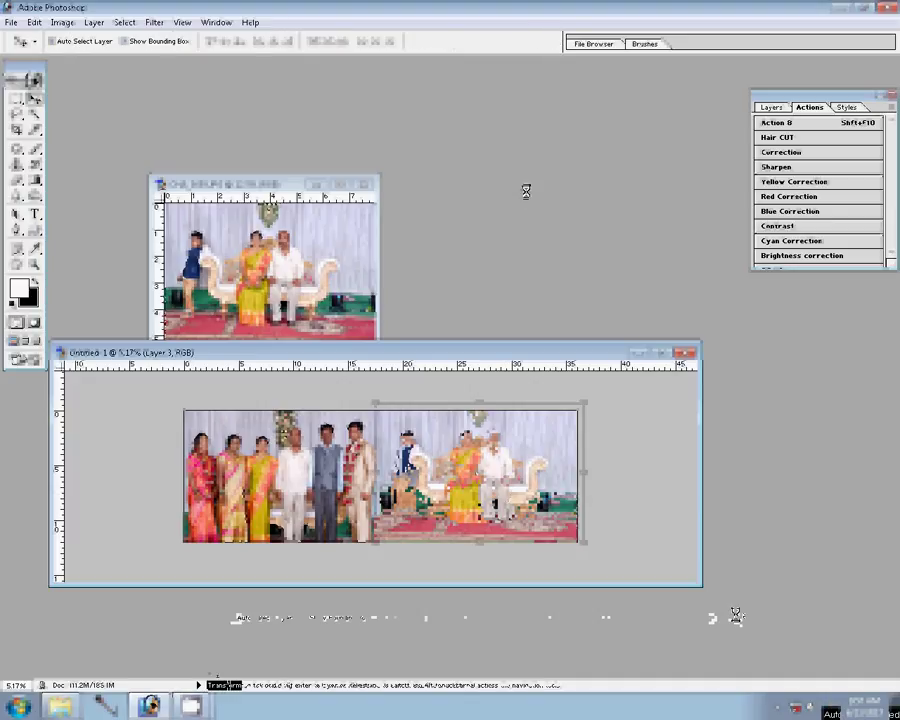
pyautogui.press('z')
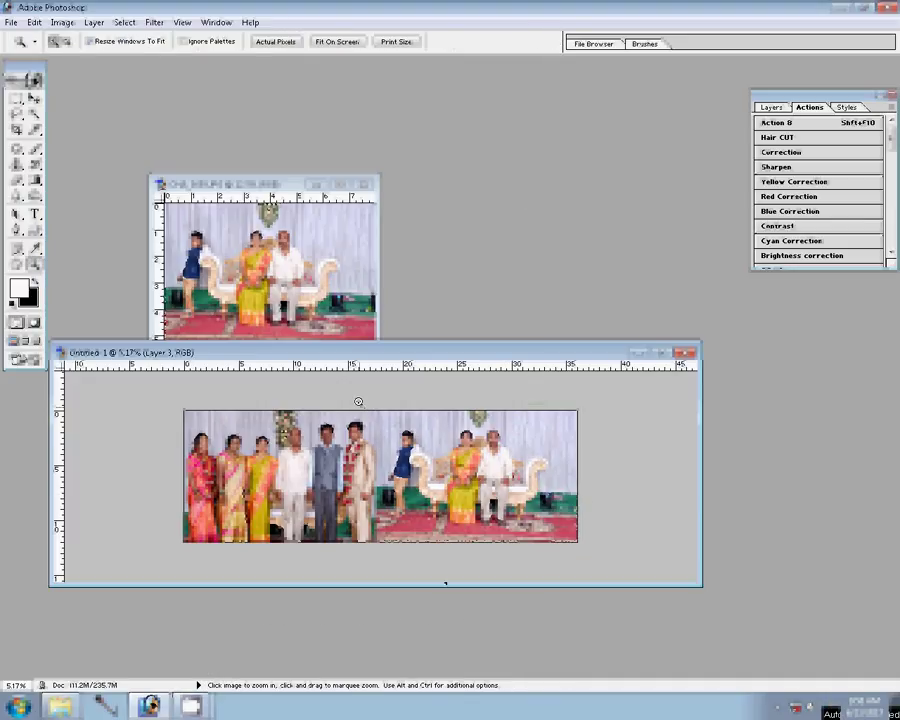
# Step: Zoom into the seam and brush-blend the curtain and floor where the two photos meet
pyautogui.moveTo(338, 410); pyautogui.dragTo(482, 522)
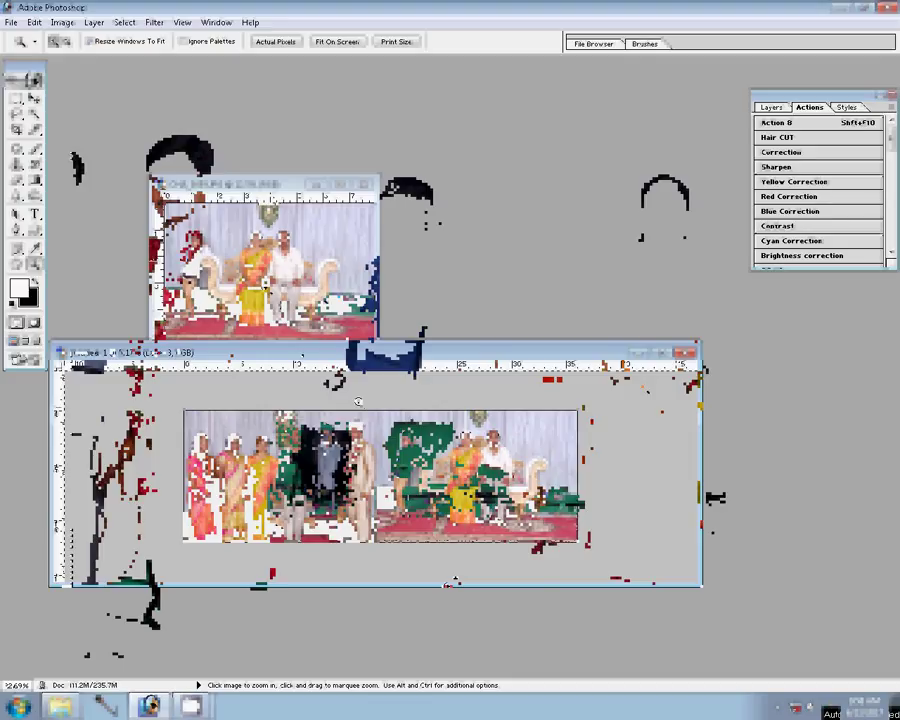
pyautogui.press('b')
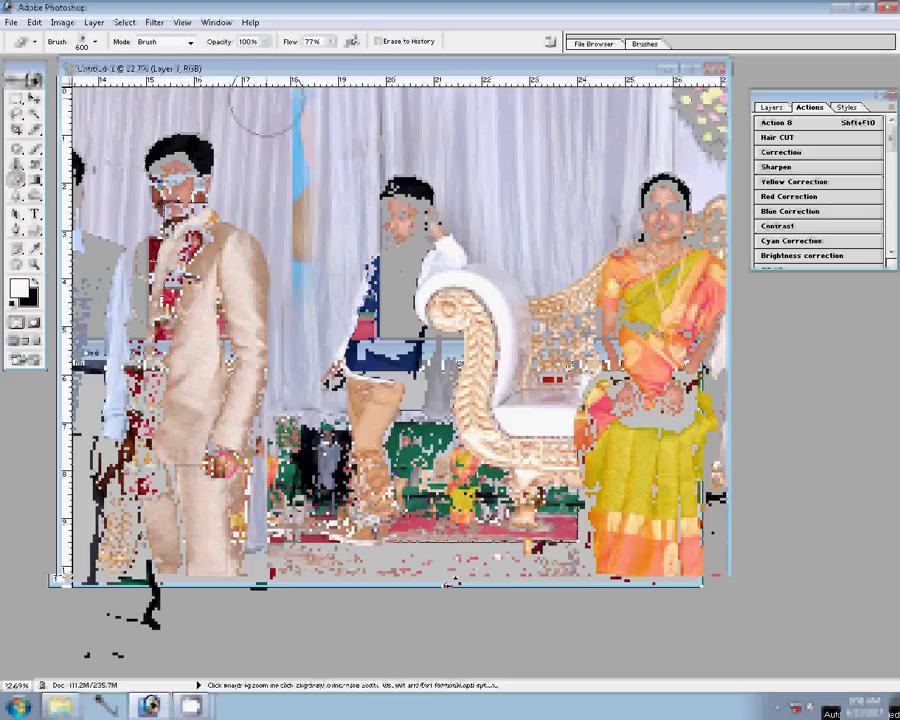
pyautogui.moveTo(268, 100); pyautogui.dragTo(262, 255)
pyautogui.moveTo(214, 92); pyautogui.dragTo(214, 270)
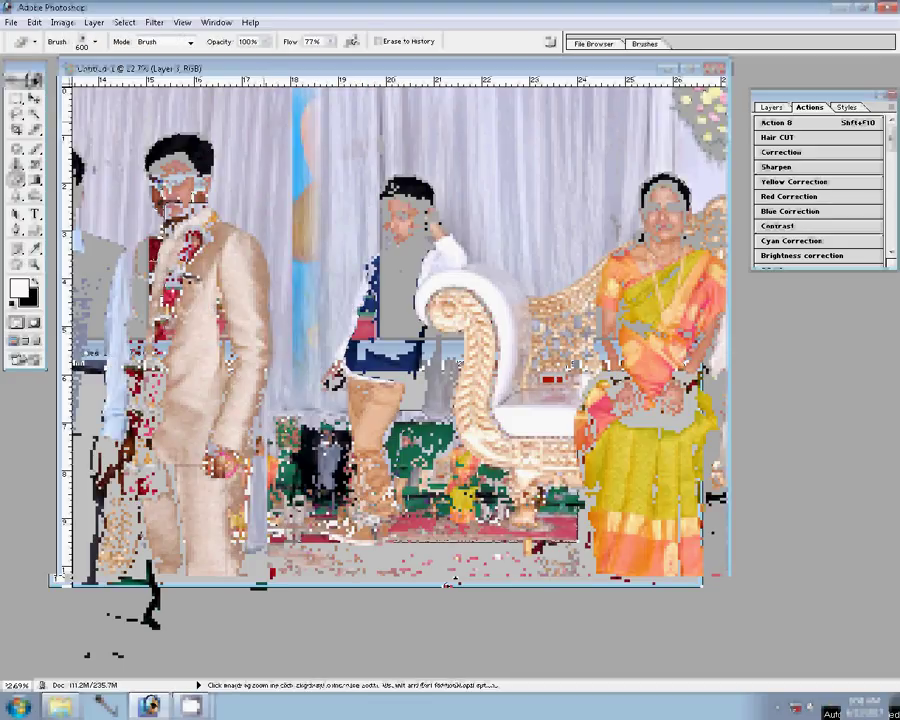
pyautogui.moveTo(280, 432); pyautogui.dragTo(280, 522)
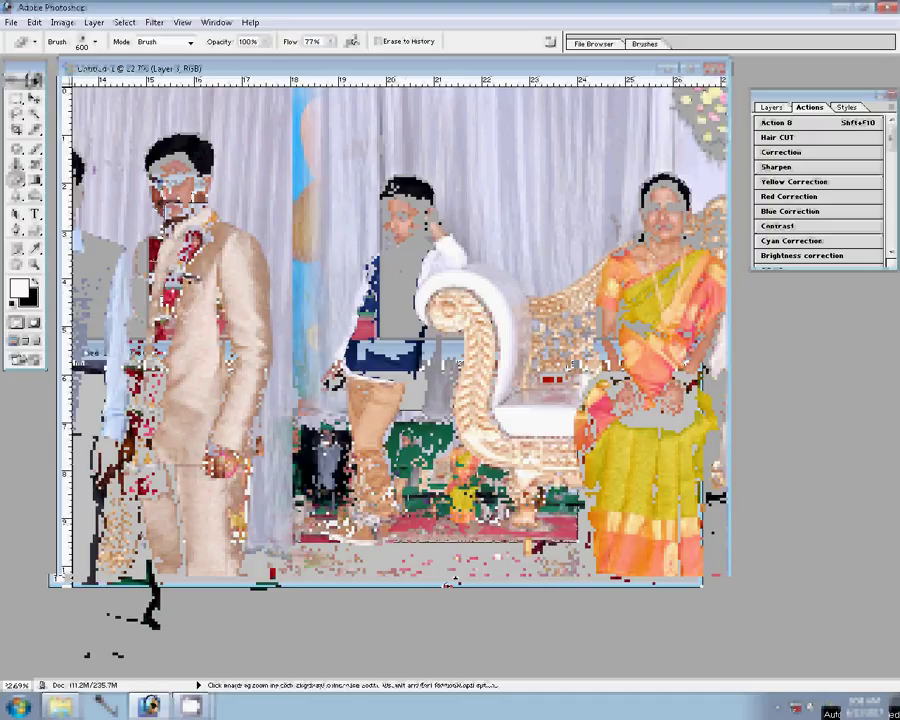
# Step: Fit the panorama on screen and close CHA_3659.JPG without saving
pyautogui.press('z')
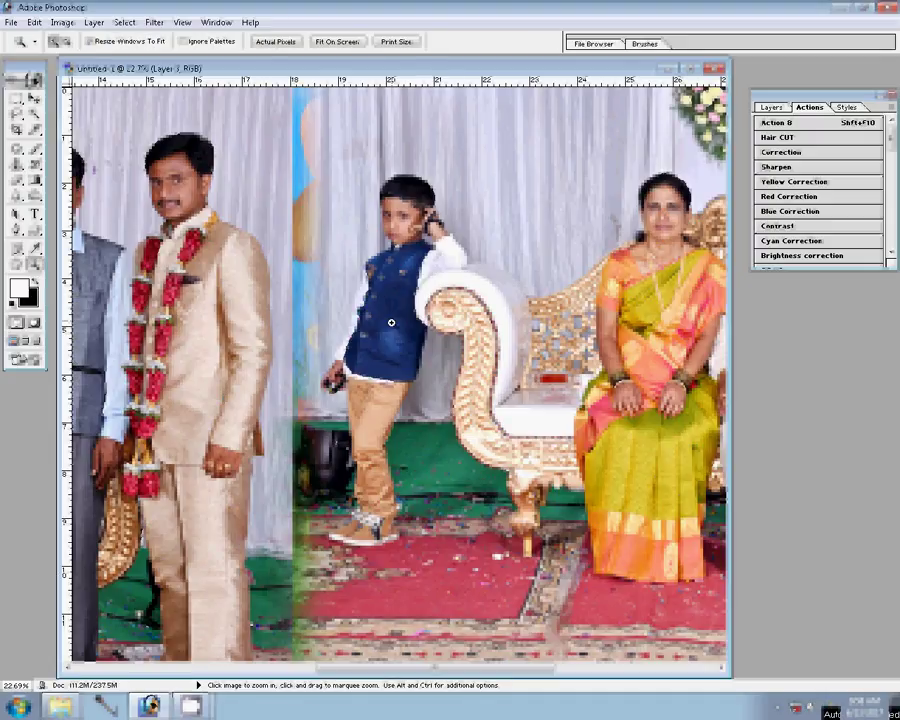
pyautogui.click(351, 46)
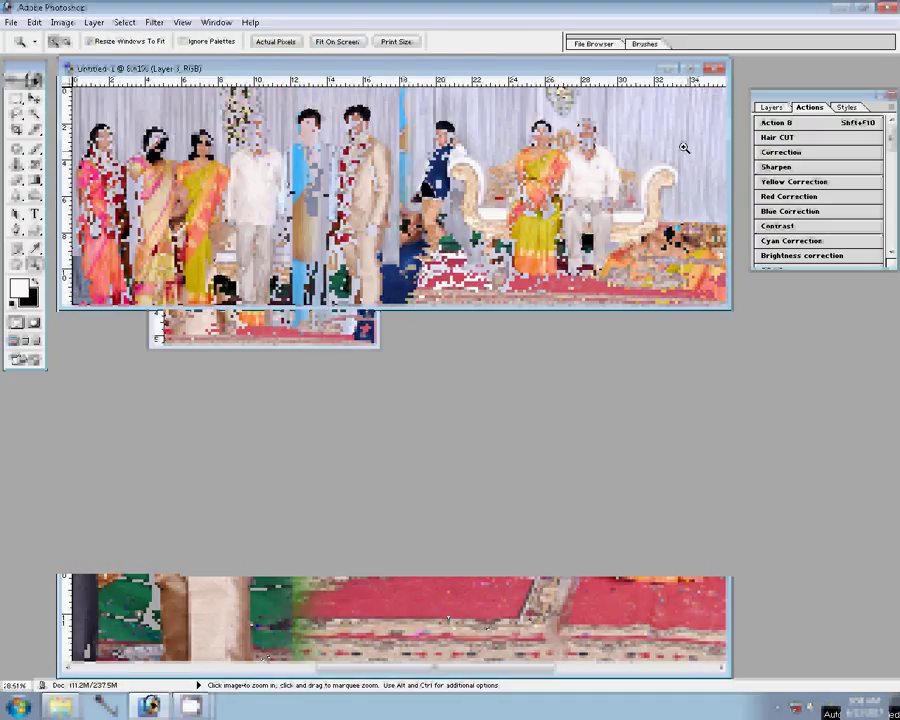
pyautogui.press('v')
pyautogui.click(326, 343)
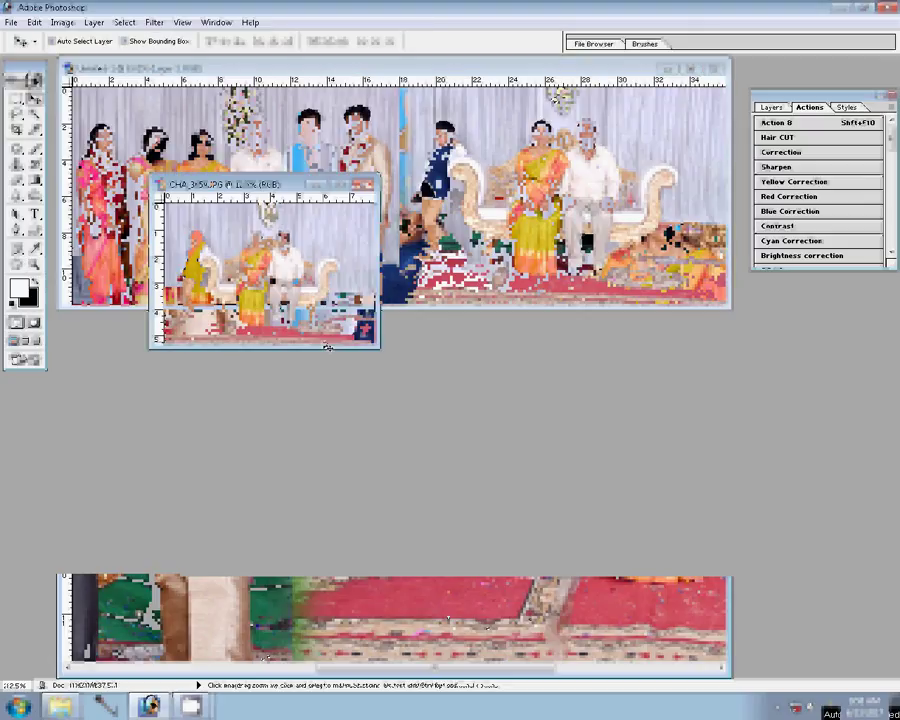
pyautogui.moveTo(328, 345); pyautogui.dragTo(460, 274)
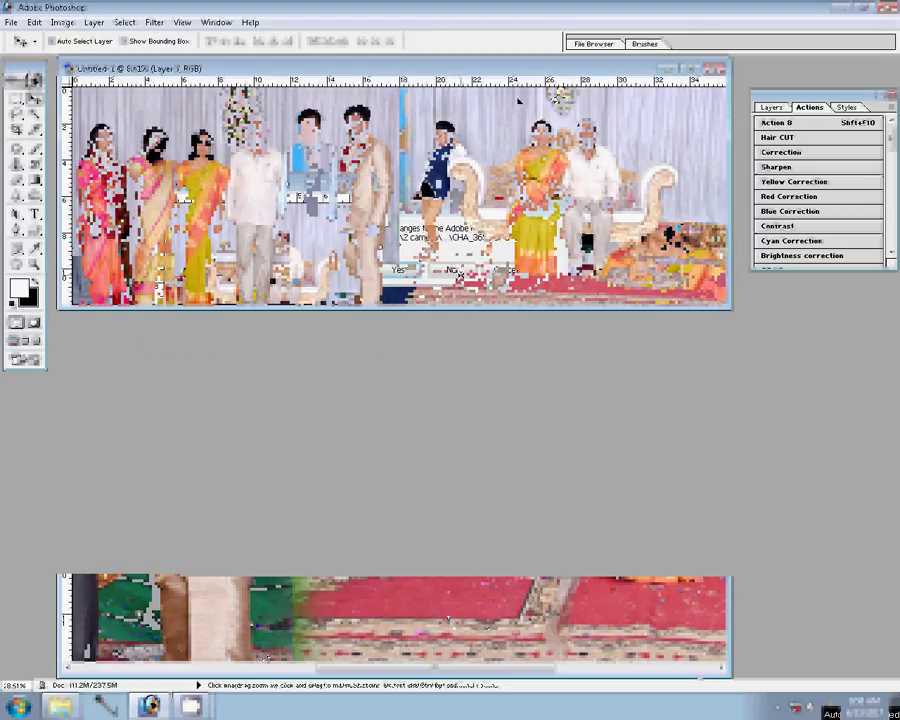
pyautogui.hotkey('ctrl', 'o')
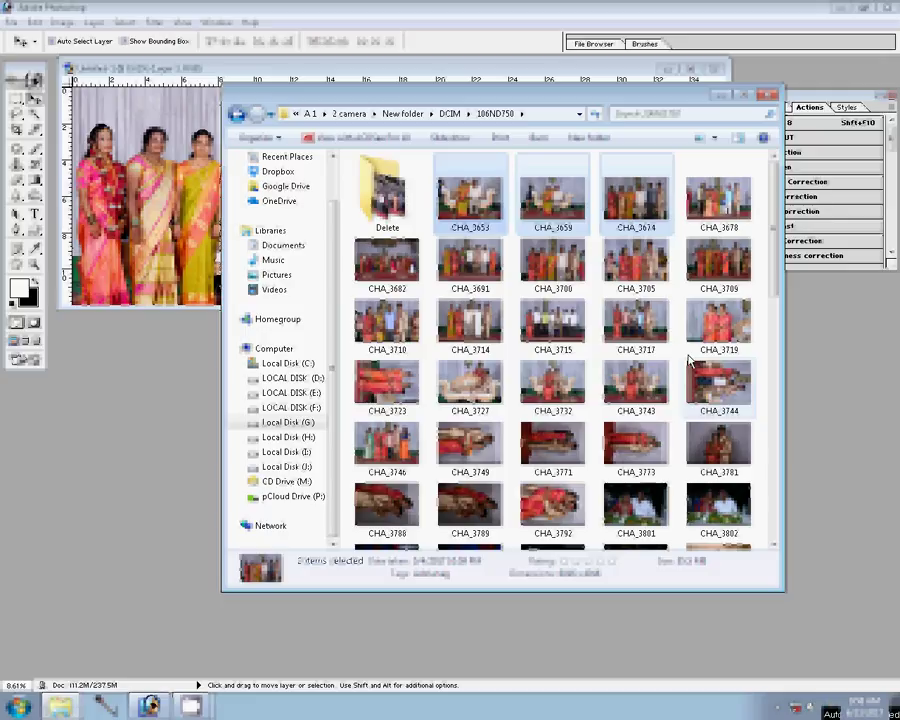
# Step: Move the three used CHA photos into the Delete folder and return to Photoshop
pyautogui.moveTo(491, 205)
pyautogui.mouseDown()
pyautogui.moveTo(392, 200)
pyautogui.moveTo(390, 212)
pyautogui.mouseUp()
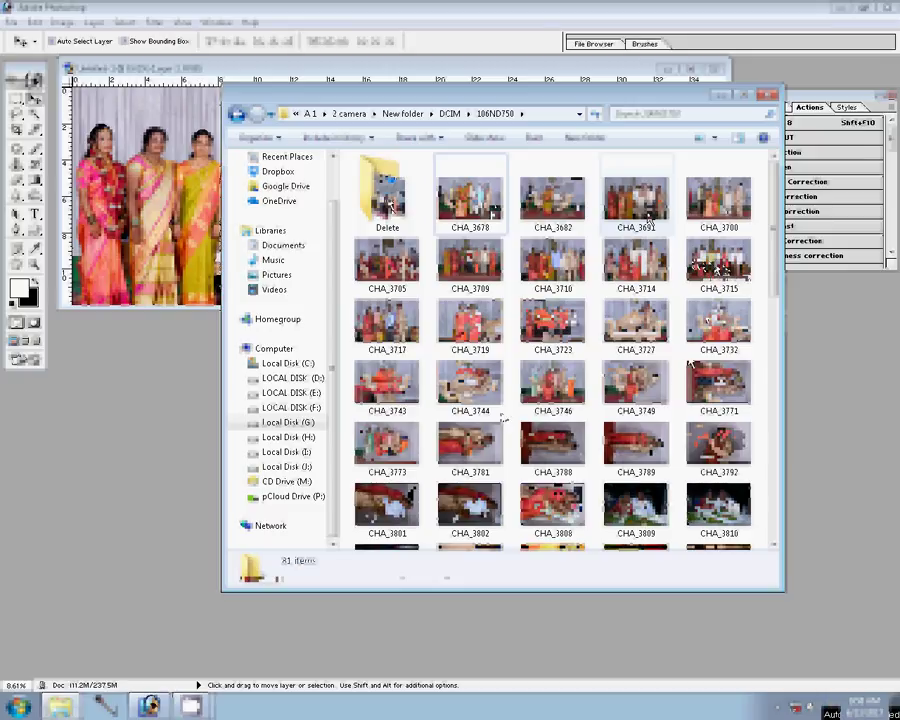
pyautogui.click(147, 210)
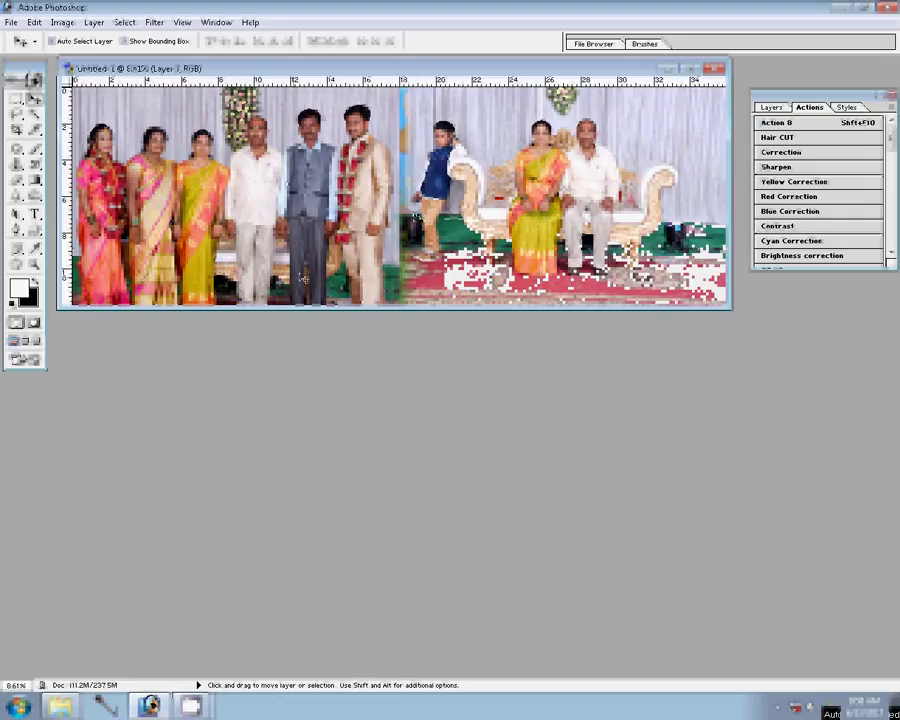
# Step: Save the album page as a layered Photoshop (*.PSD) file named 57
pyautogui.click(60, 706)
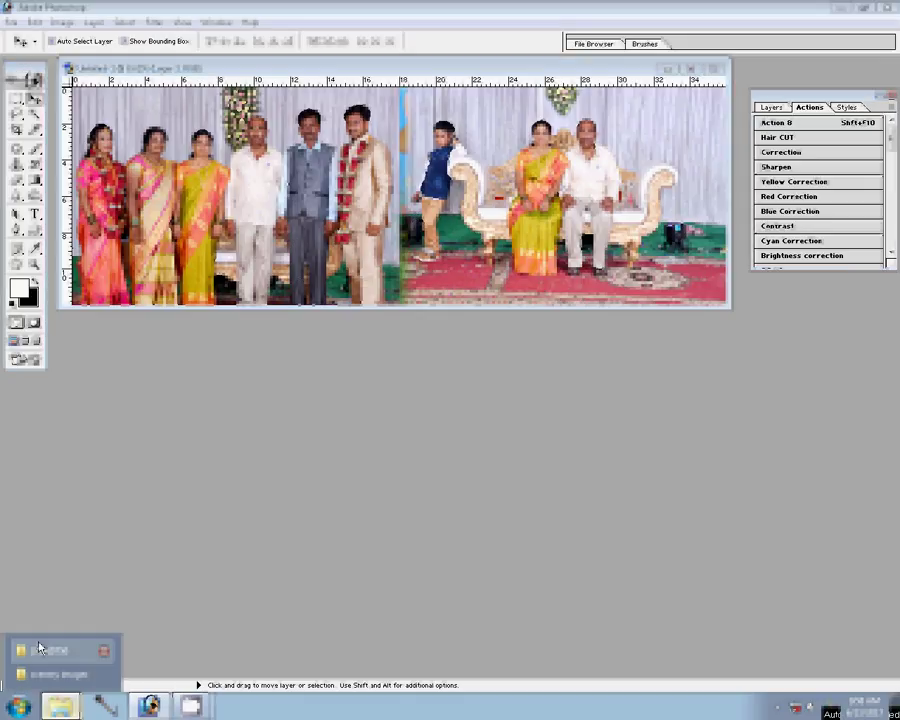
pyautogui.click(40, 648)
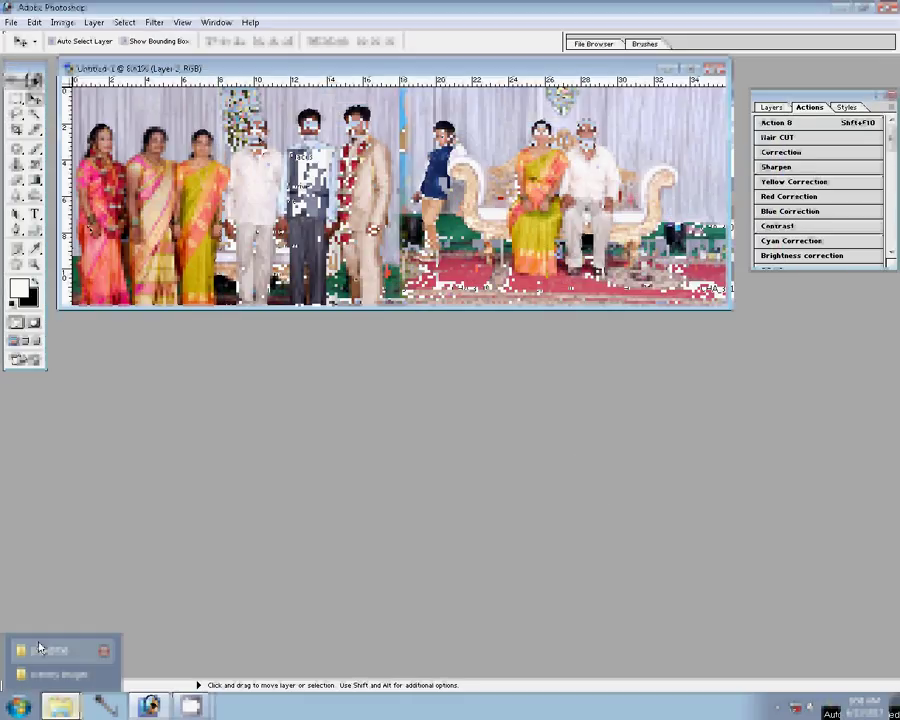
pyautogui.click(11, 23)
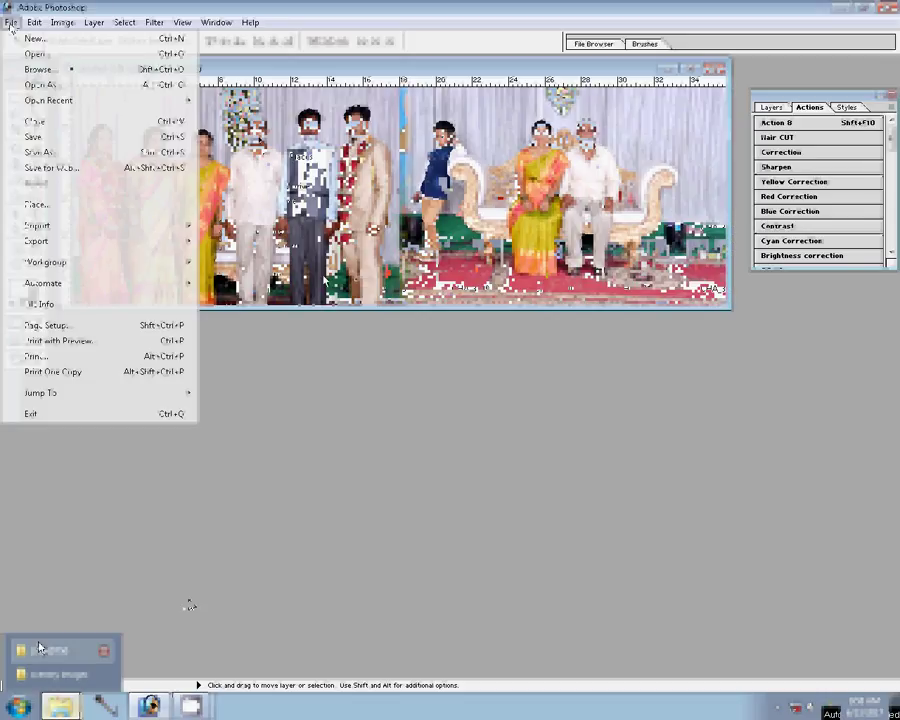
pyautogui.click(38, 152)
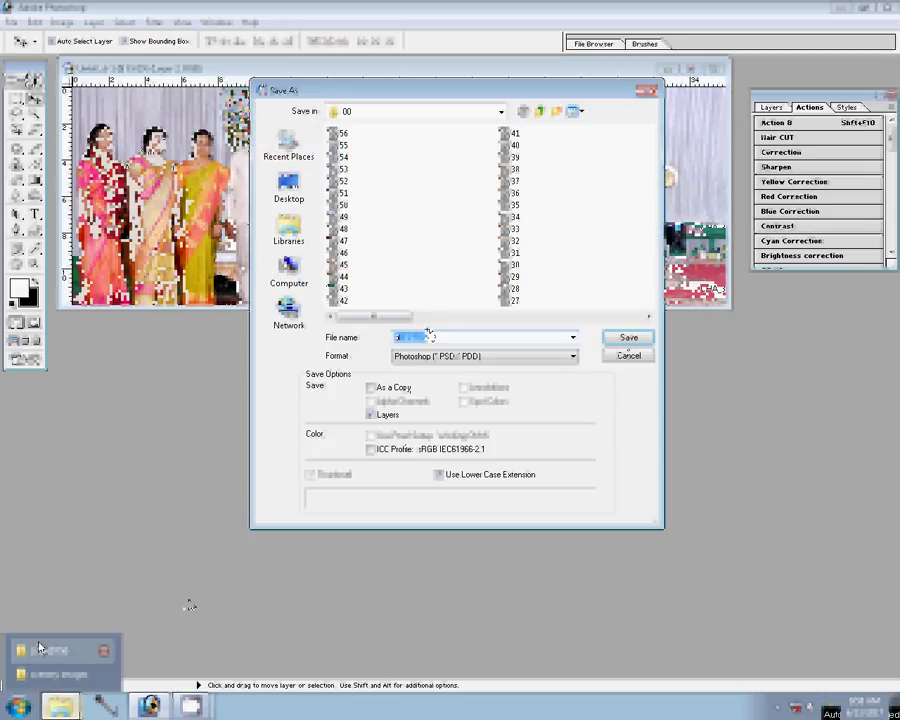
pyautogui.click(626, 340)
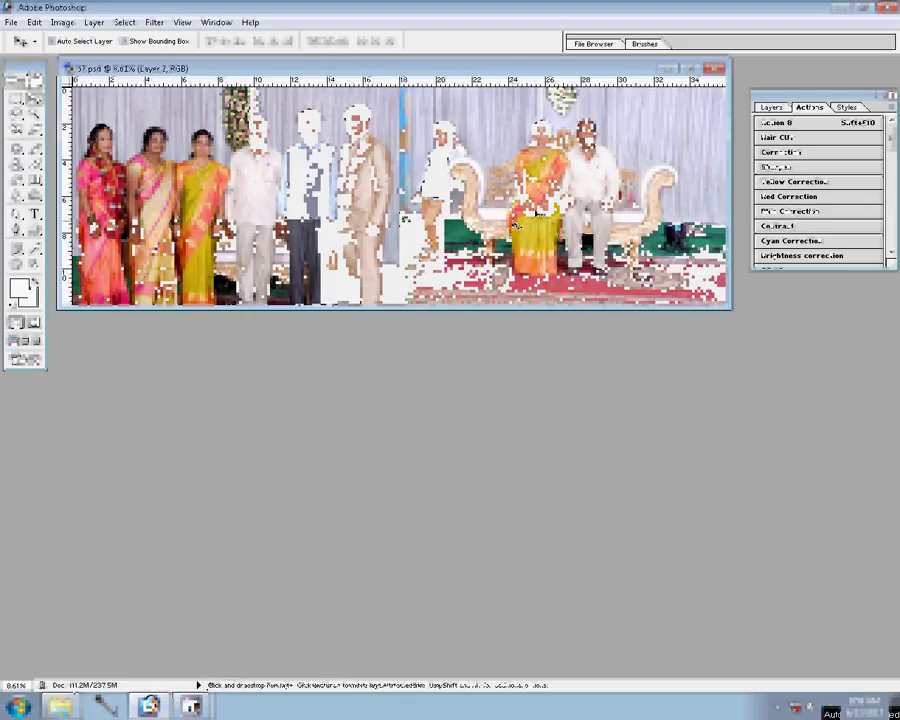
pyautogui.click(62, 707)
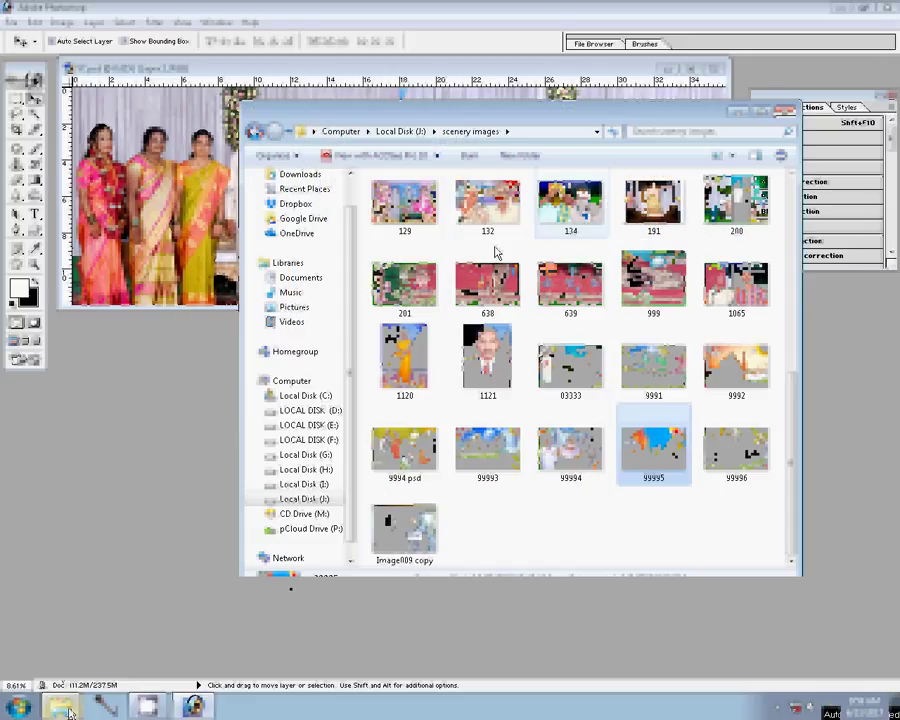
pyautogui.click(68, 710)
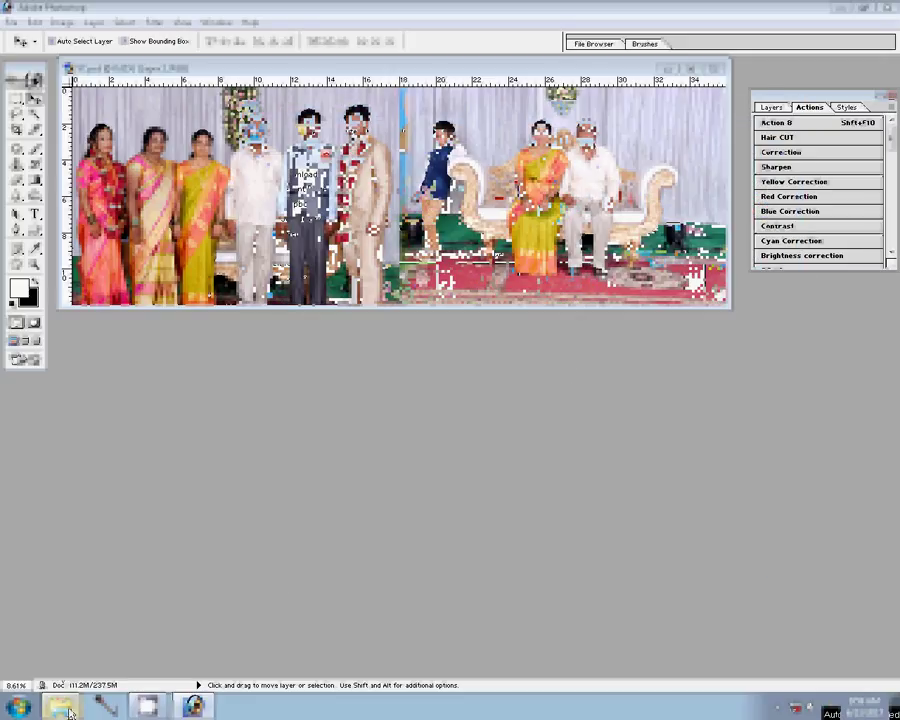